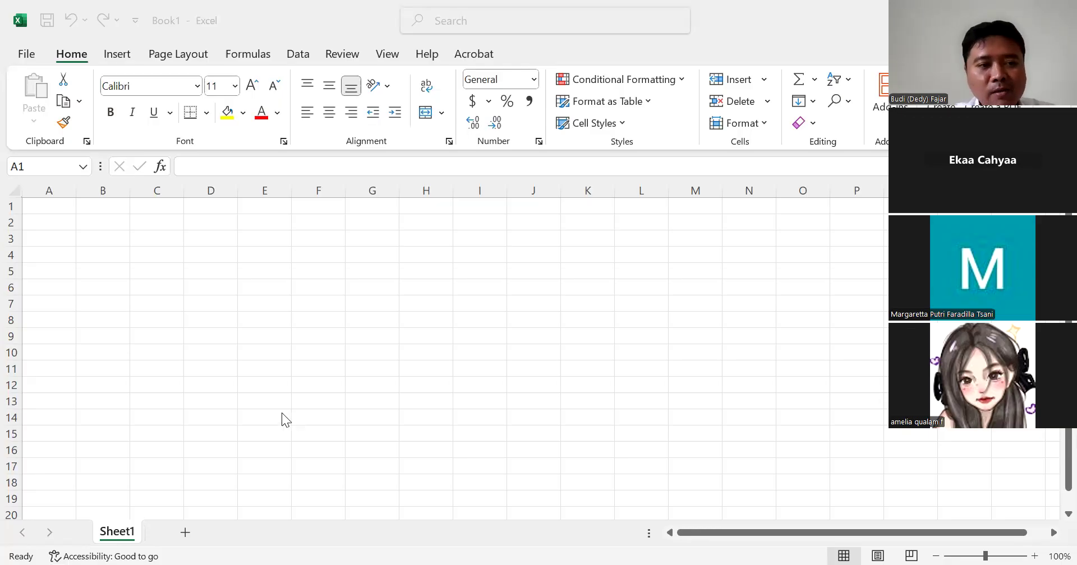
Enter the column headers Var 1 in cell A1 and Var 2 in cell B1
{"action": "left_click", "coordinate": [69, 208]}
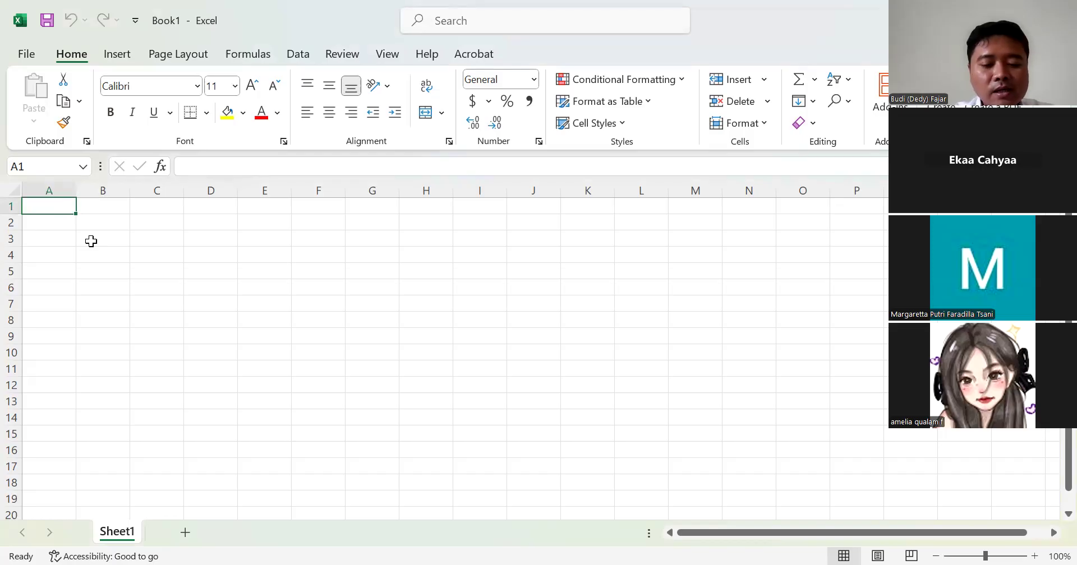
{"action": "type", "text": "Var 1"}
{"action": "key", "text": "Tab"}
{"action": "type", "text": "Var 2"}
{"action": "key", "text": "Left"}
{"action": "key", "text": "Down"}
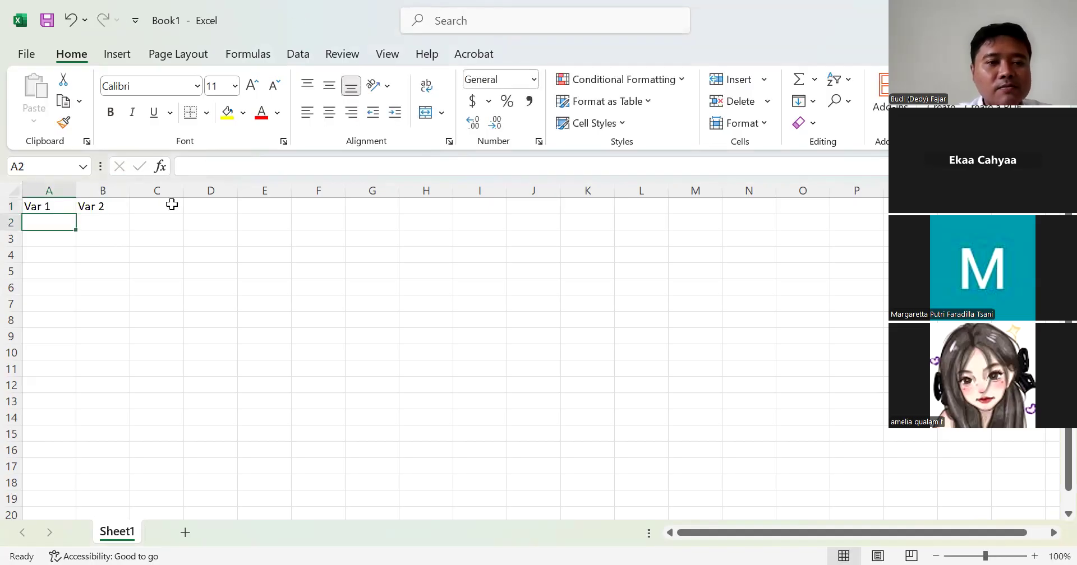
Enter =RANDBETWEEN(330,2000) in cell A2 and fill it down to A20
{"action": "type", "text": "="}
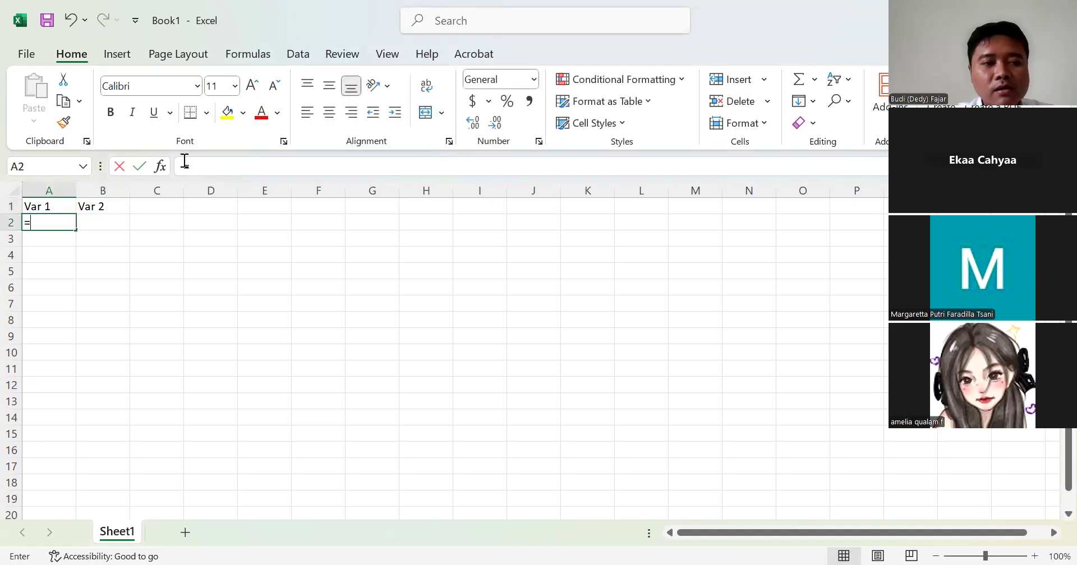
{"action": "type", "text": "rand"}
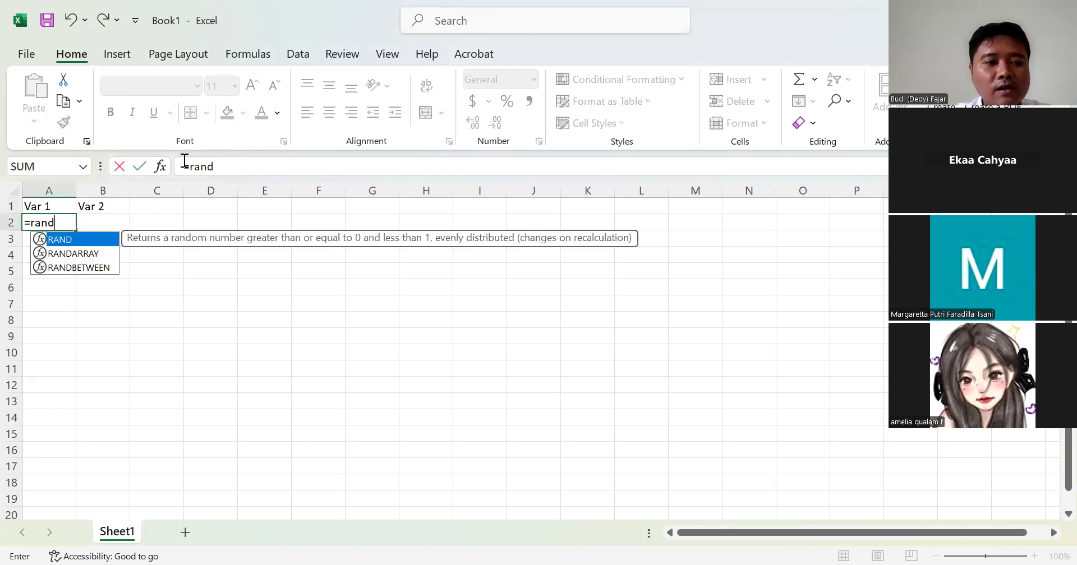
{"action": "type", "text": "between"}
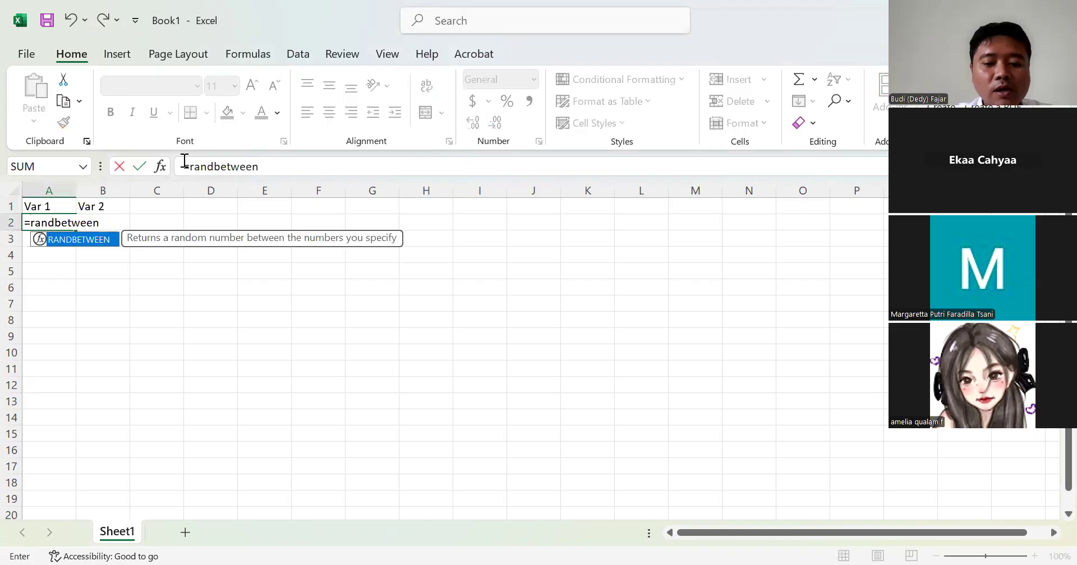
{"action": "type", "text": "(330"}
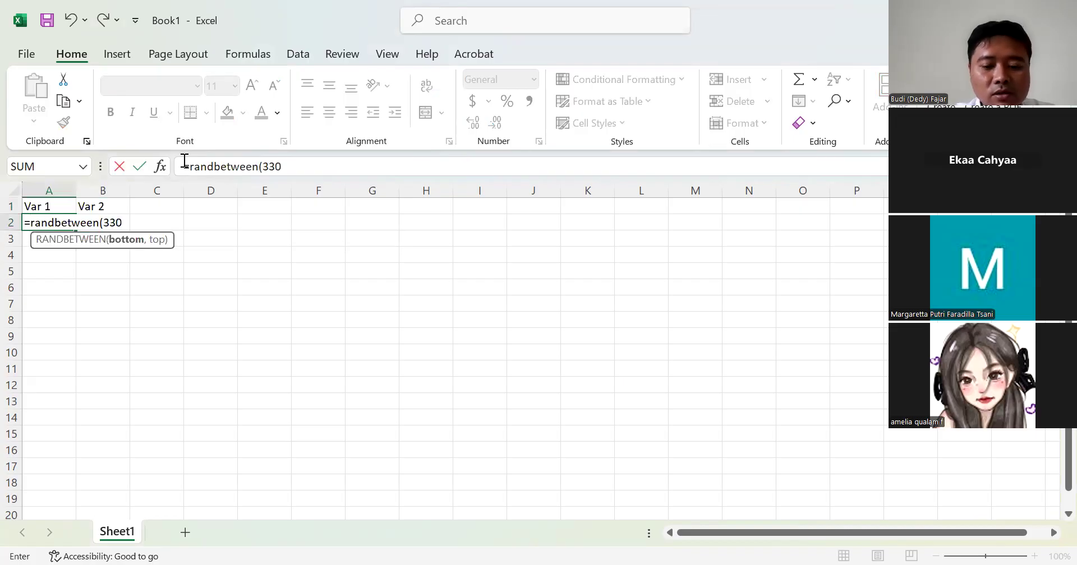
{"action": "type", "text": ",2000"}
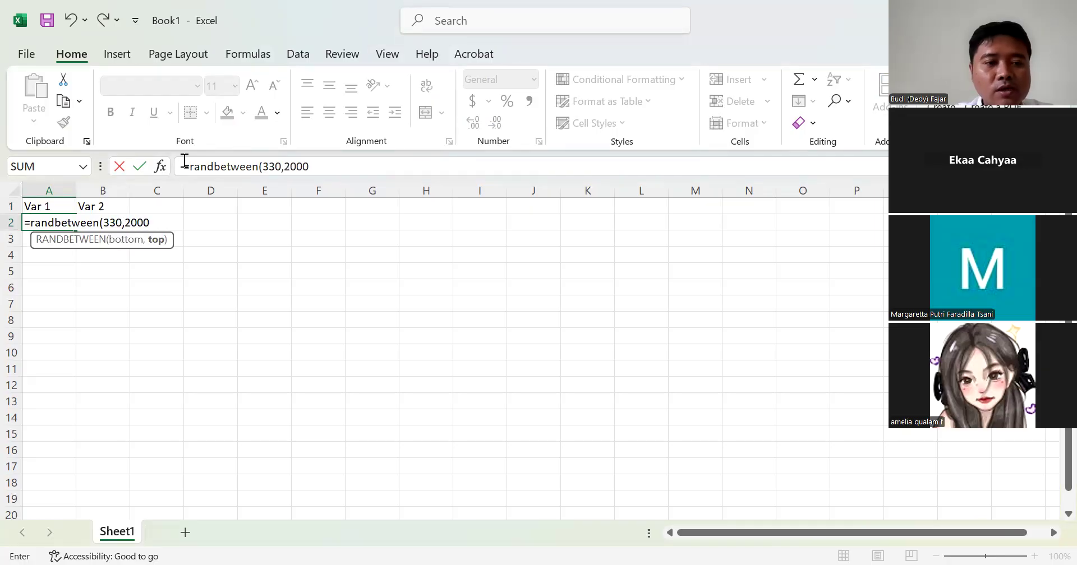
{"action": "key", "text": "Return"}
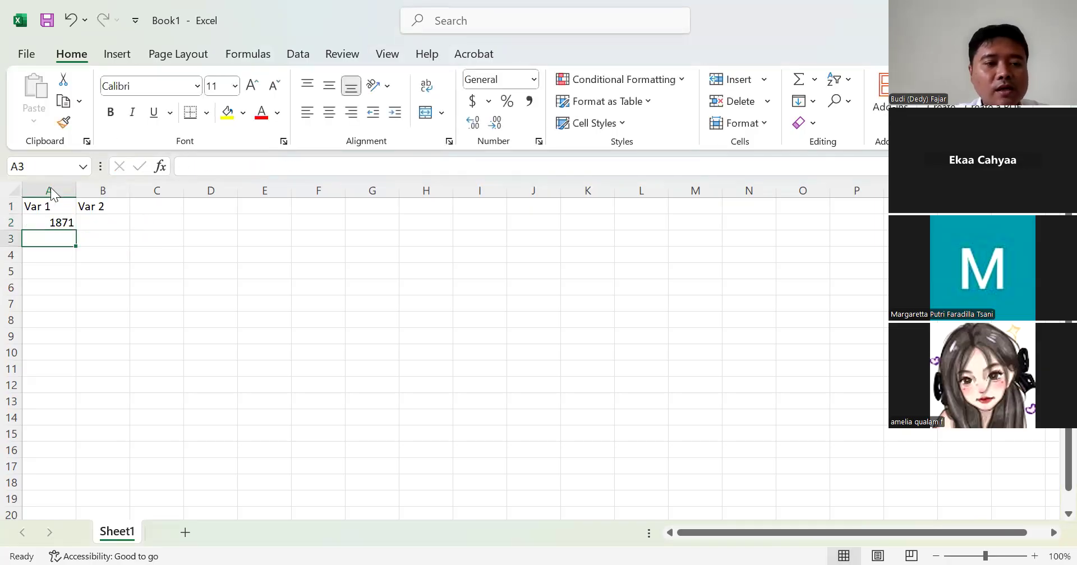
{"action": "left_click", "coordinate": [50, 223]}
{"action": "left_click_drag", "start_coordinate": [75, 230], "coordinate": [55, 516]}
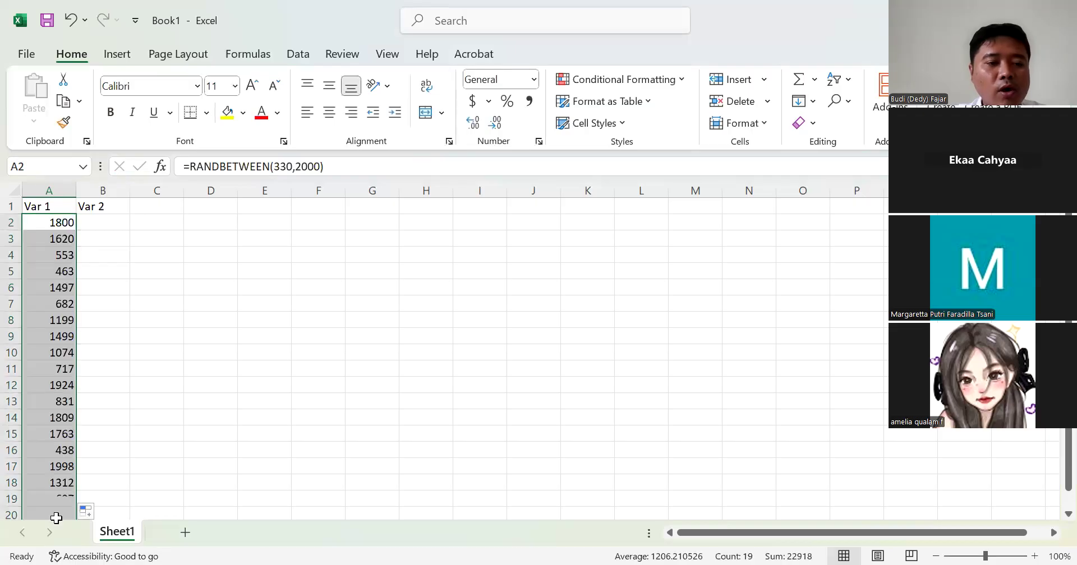
Enter the formula =RANDBETWEEN(200,400) in cell B2 under the second column header
{"action": "left_click", "coordinate": [112, 222]}
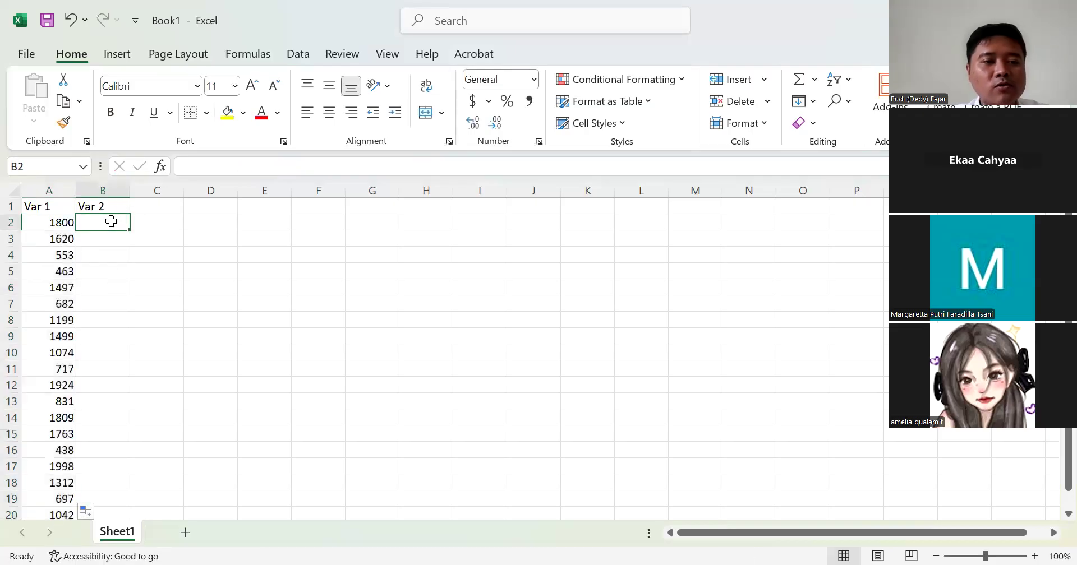
{"action": "type", "text": "="}
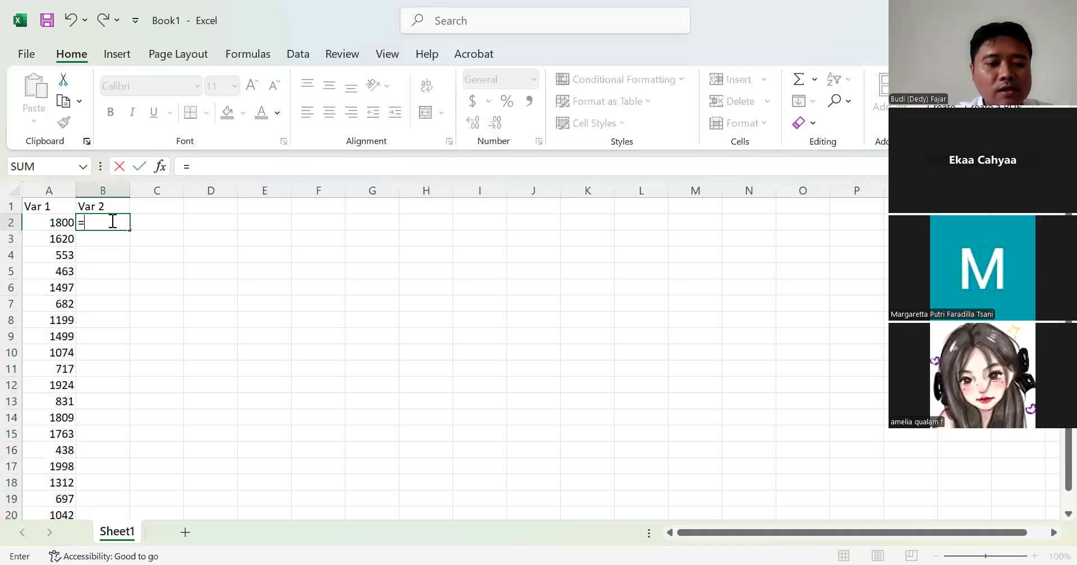
{"action": "type", "text": "rand"}
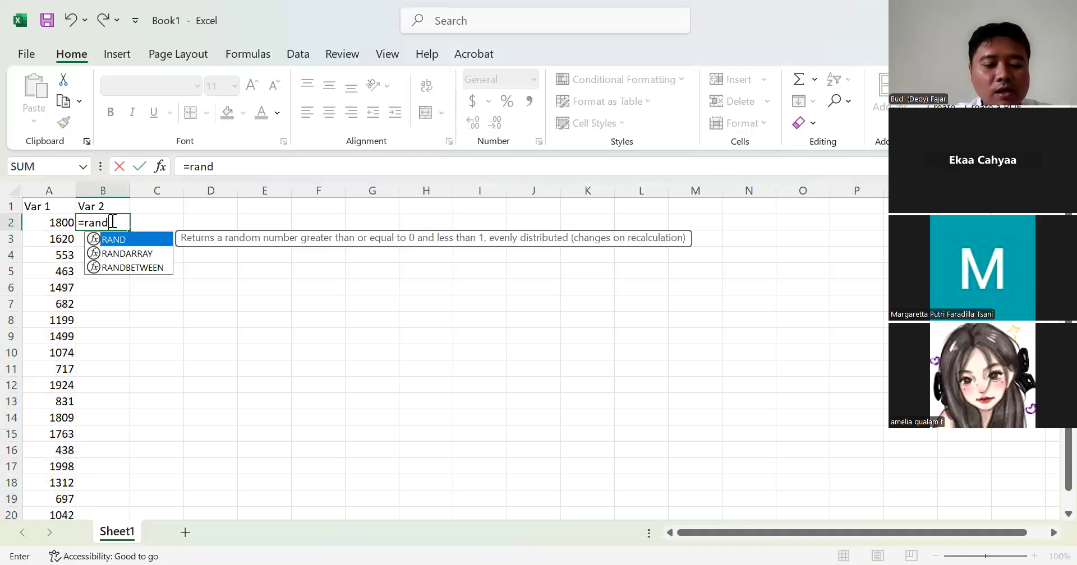
{"action": "type", "text": "between"}
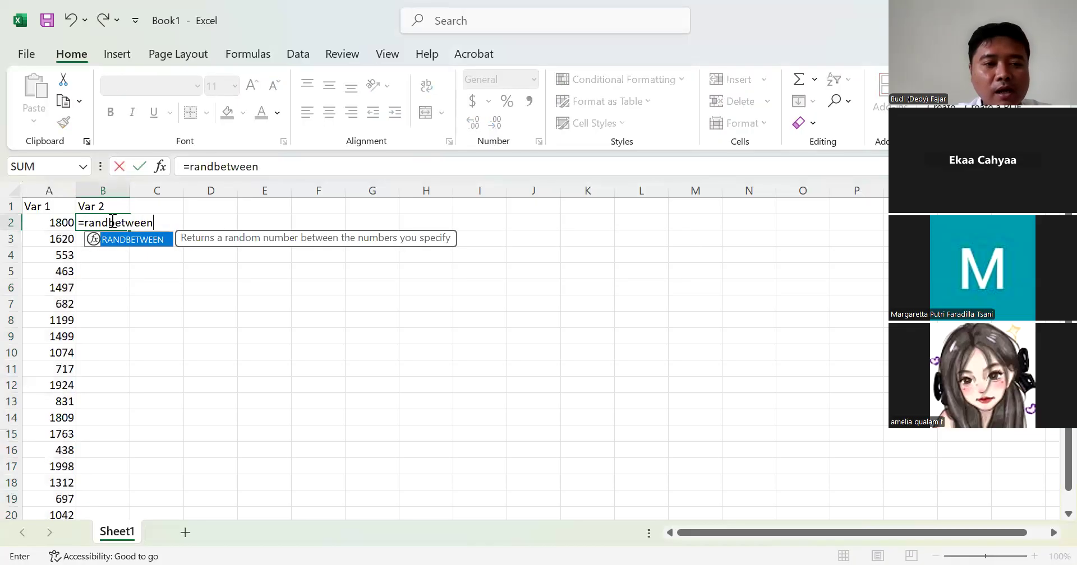
{"action": "type", "text": "("}
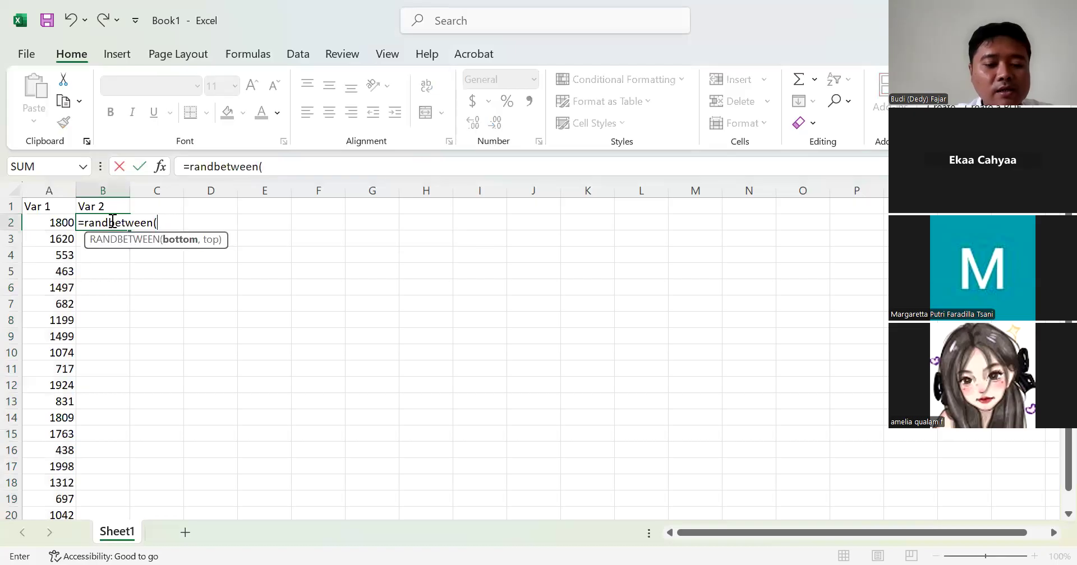
{"action": "type", "text": "200"}
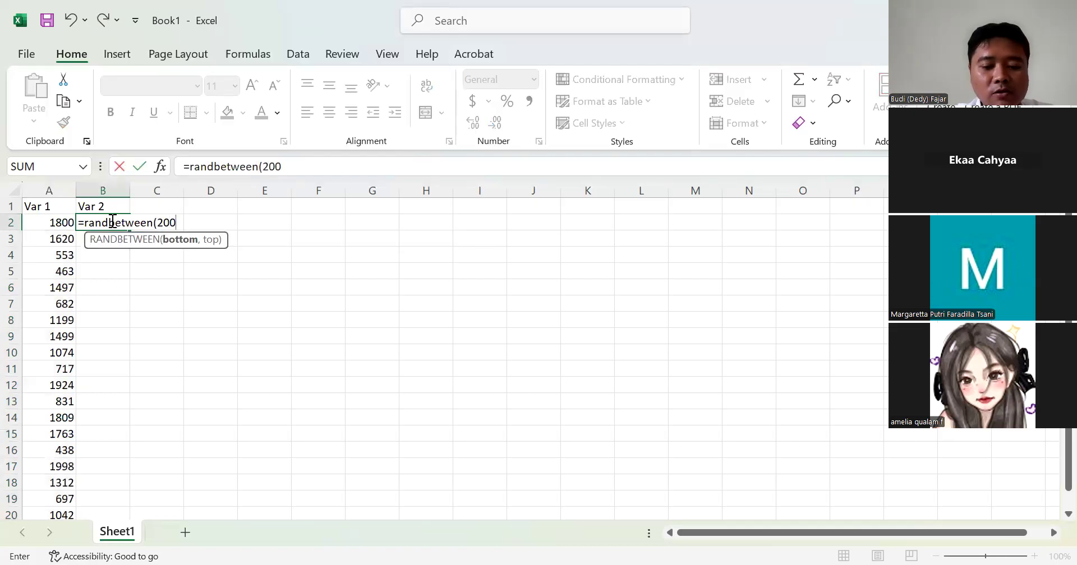
{"action": "type", "text": ",400)"}
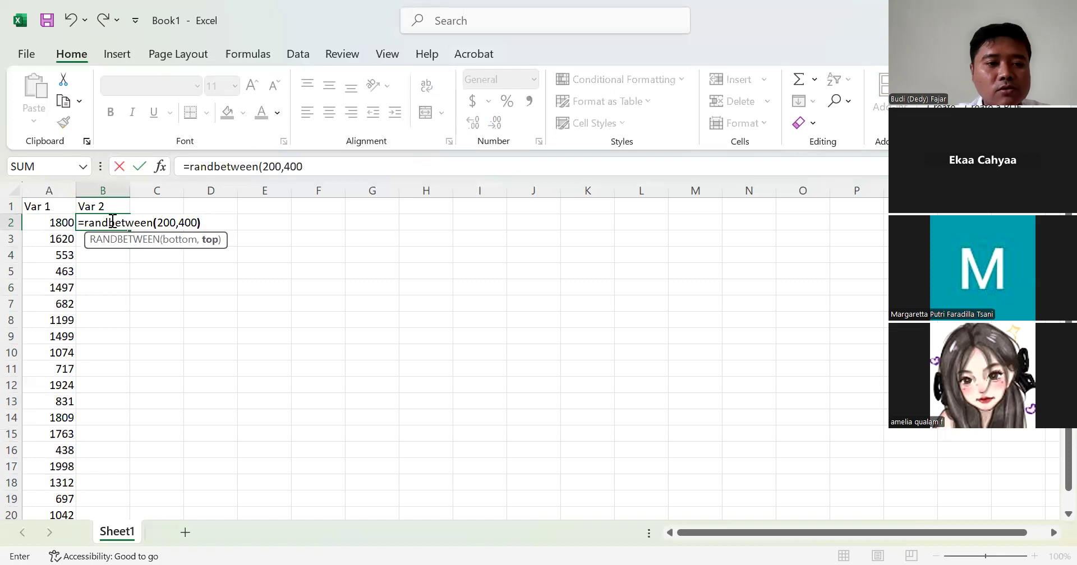
{"action": "key", "text": "Return"}
Fill the random-number formula in B2 down the second column to B20
{"action": "double_click", "coordinate": [112, 221]}
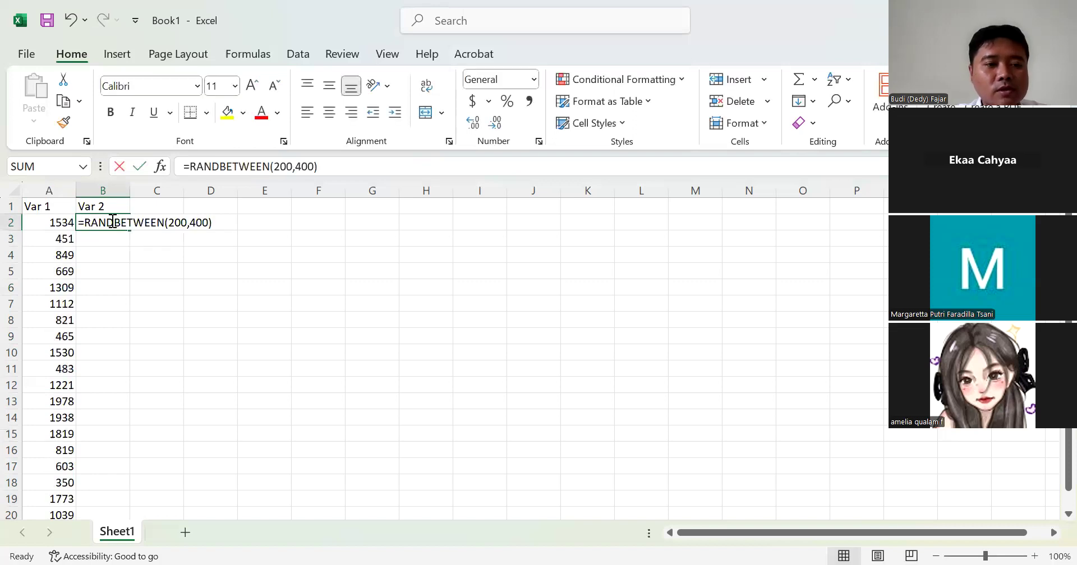
{"action": "left_click", "coordinate": [125, 266]}
{"action": "left_click", "coordinate": [119, 224]}
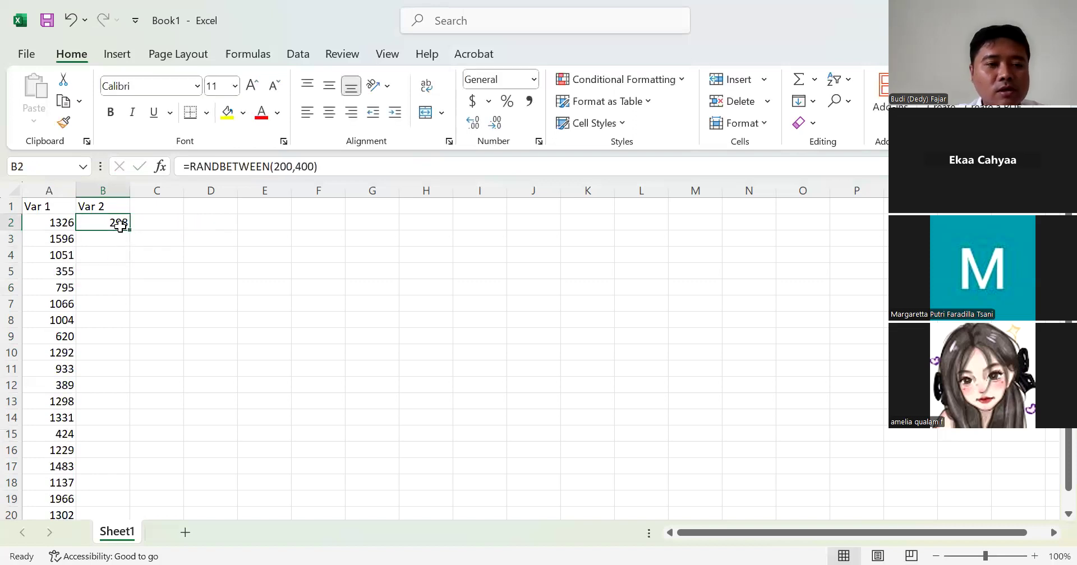
{"action": "left_click_drag", "start_coordinate": [130, 230], "coordinate": [123, 517]}
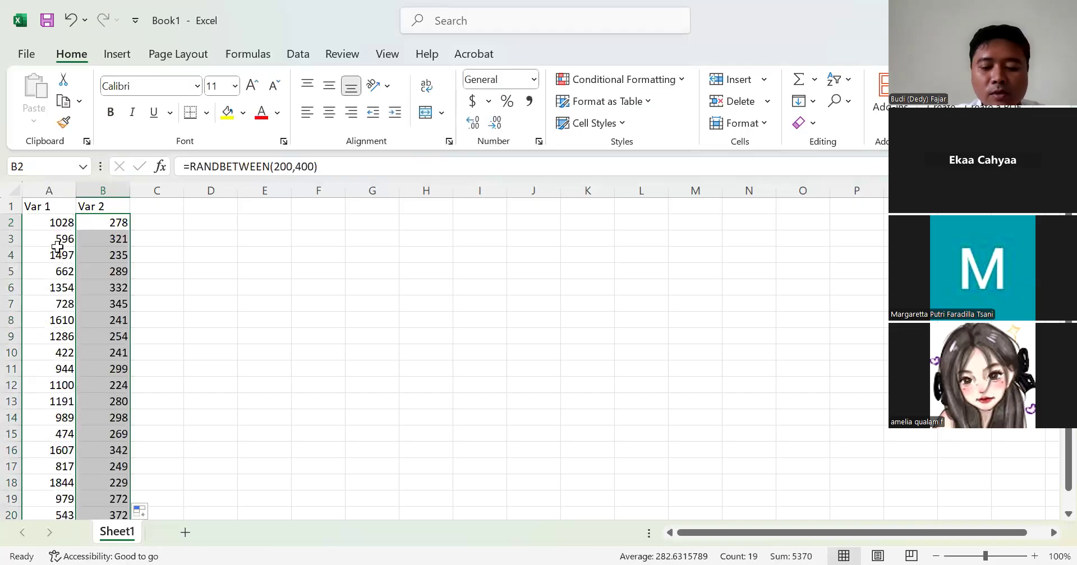
Replace the random-number formulas in A2:B20 with fixed values by copying and pasting them in place as values only
{"action": "key", "text": "shift+Left"}
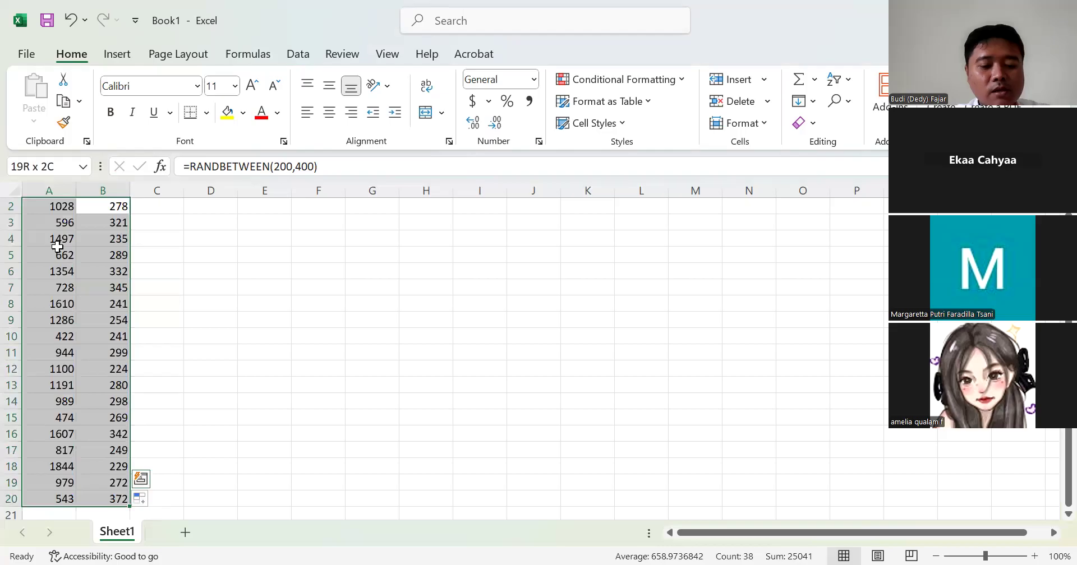
{"action": "key", "text": "ctrl+c"}
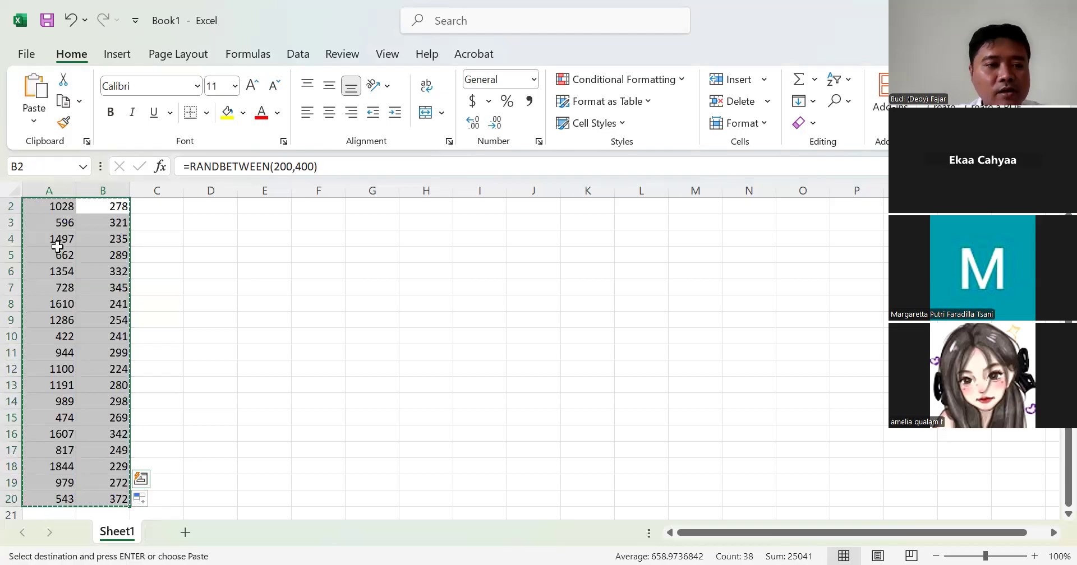
{"action": "right_click", "coordinate": [57, 246]}
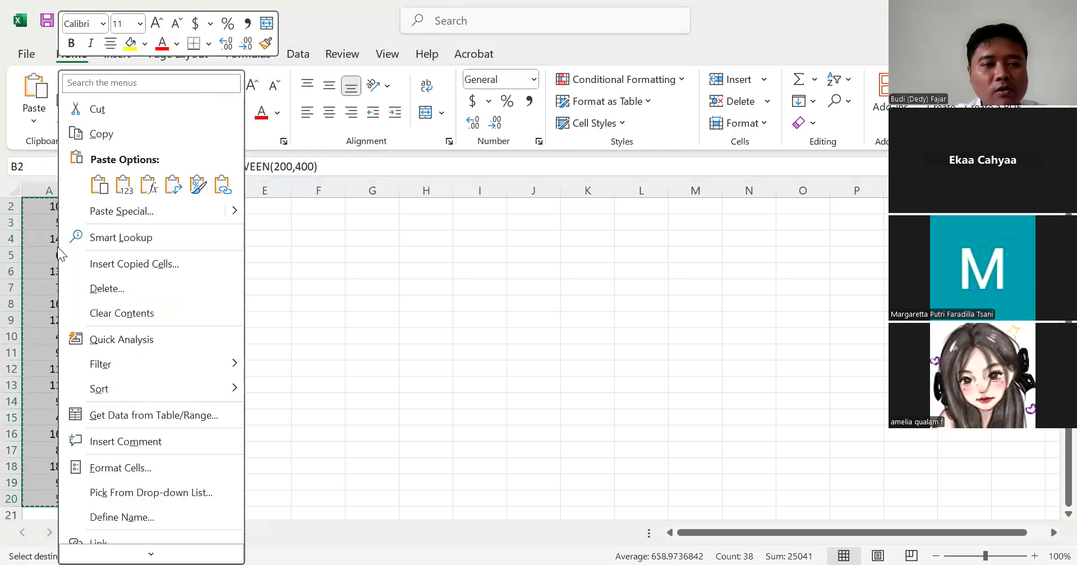
{"action": "left_click", "coordinate": [124, 188]}
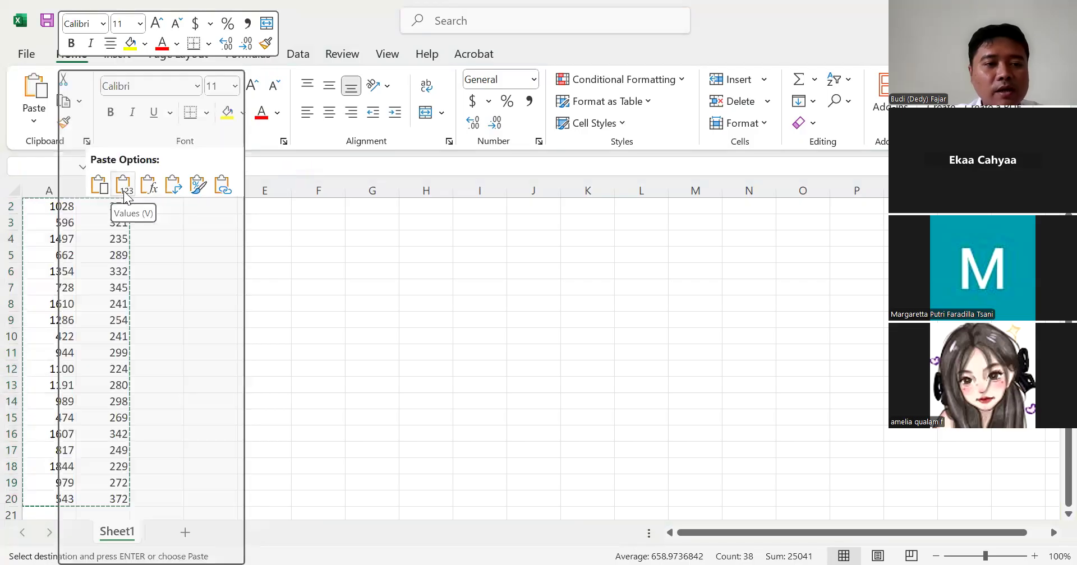
{"action": "left_click", "coordinate": [124, 192]}
{"action": "left_click", "coordinate": [123, 224]}
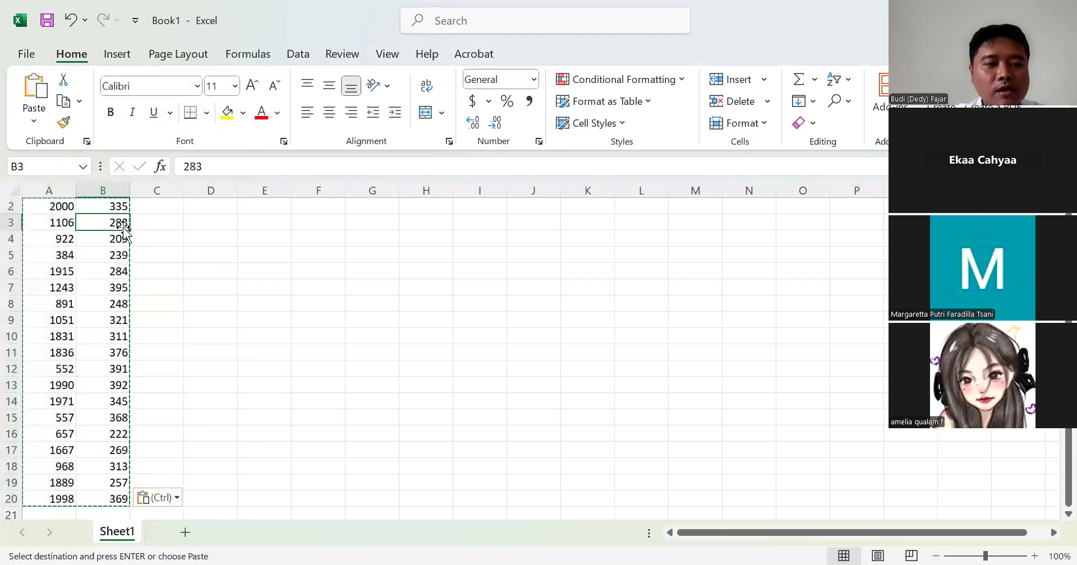
{"action": "left_click", "coordinate": [188, 217]}
{"action": "scroll", "coordinate": [188, 216], "scroll_direction": "up", "scroll_amount": 1}
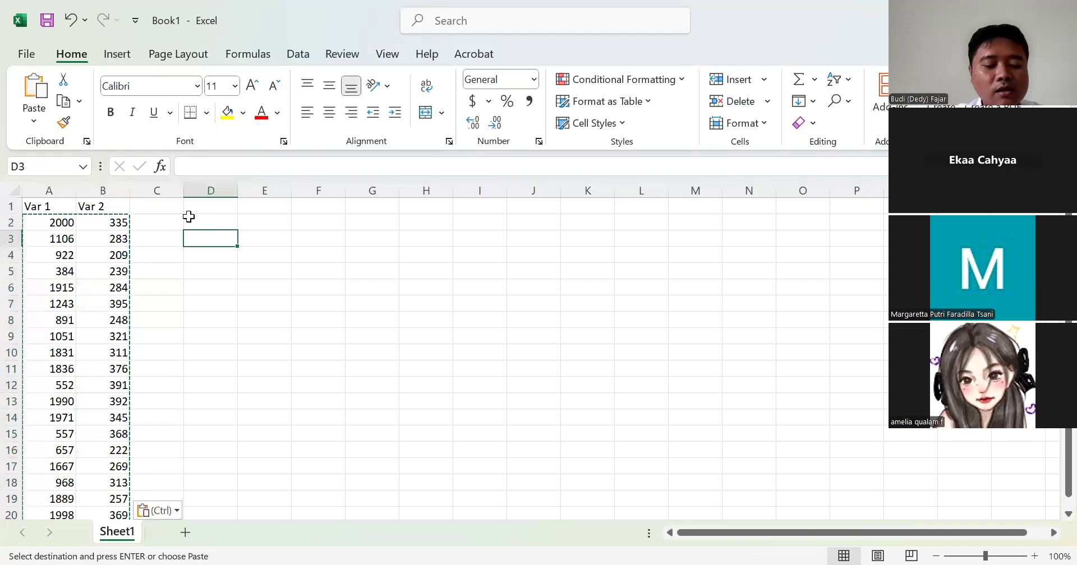
{"action": "key", "text": "Escape"}
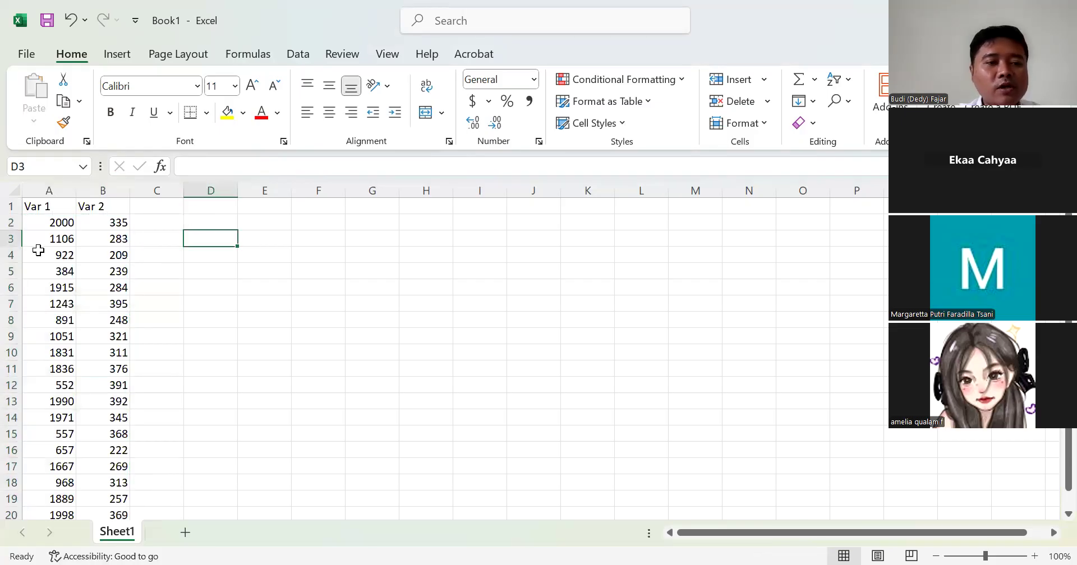
Rename the headers to Kemiskinan in A1 and Stunting in B1, and autofit column A to its header text
{"action": "left_click", "coordinate": [49, 207]}
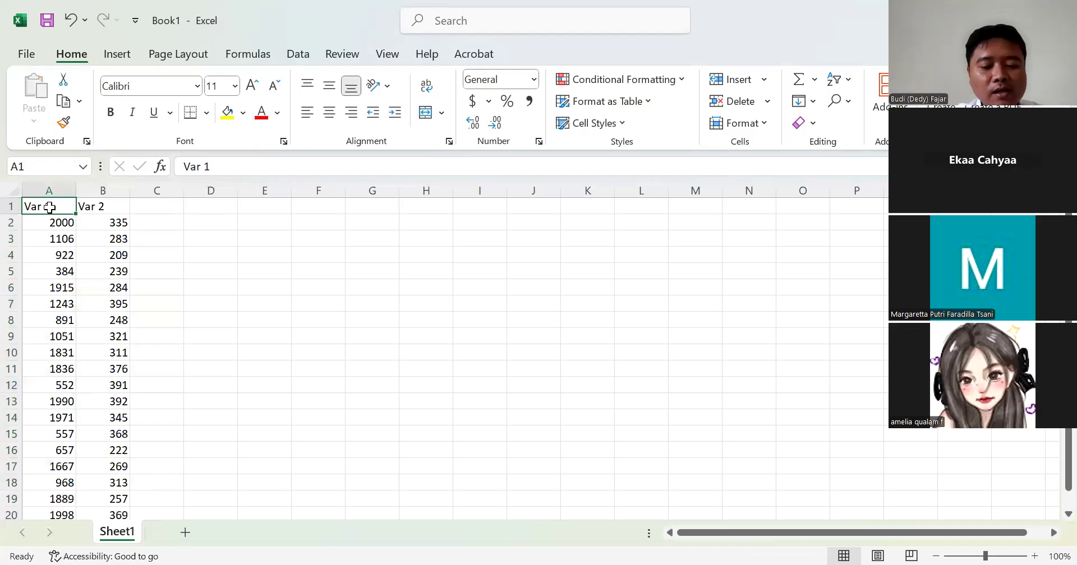
{"action": "type", "text": "Kemiskinan"}
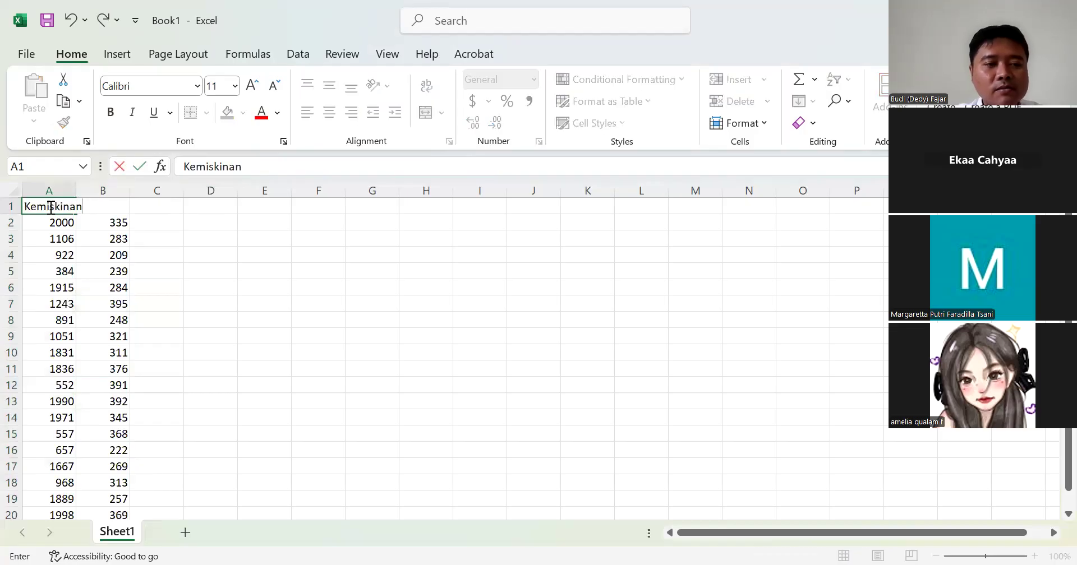
{"action": "key", "text": "Right"}
{"action": "key", "text": "Right"}
{"action": "key", "text": "Left"}
{"action": "type", "text": "Stunt"}
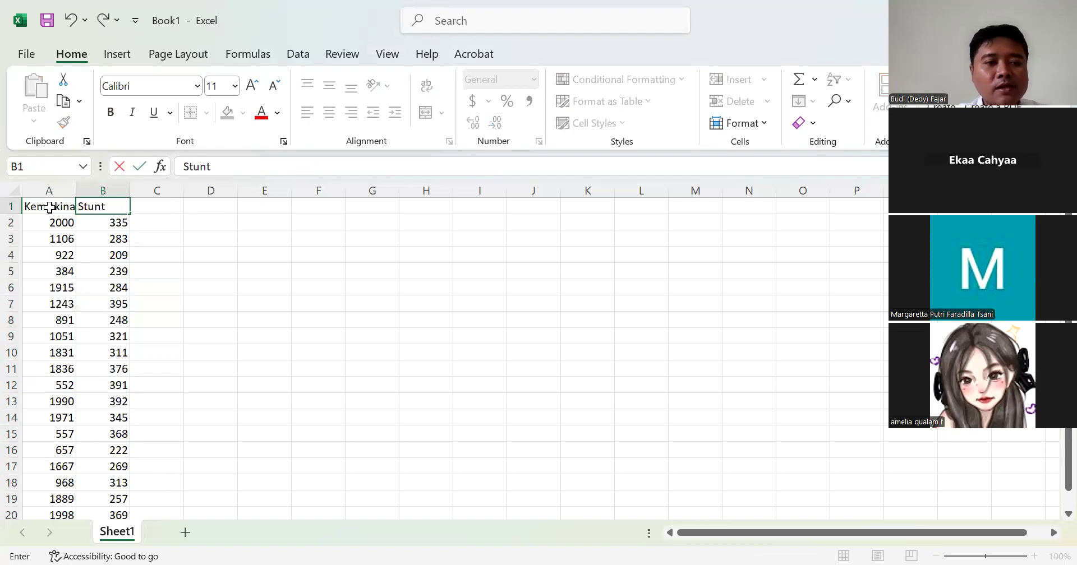
{"action": "type", "text": "ing"}
{"action": "key", "text": "Return"}
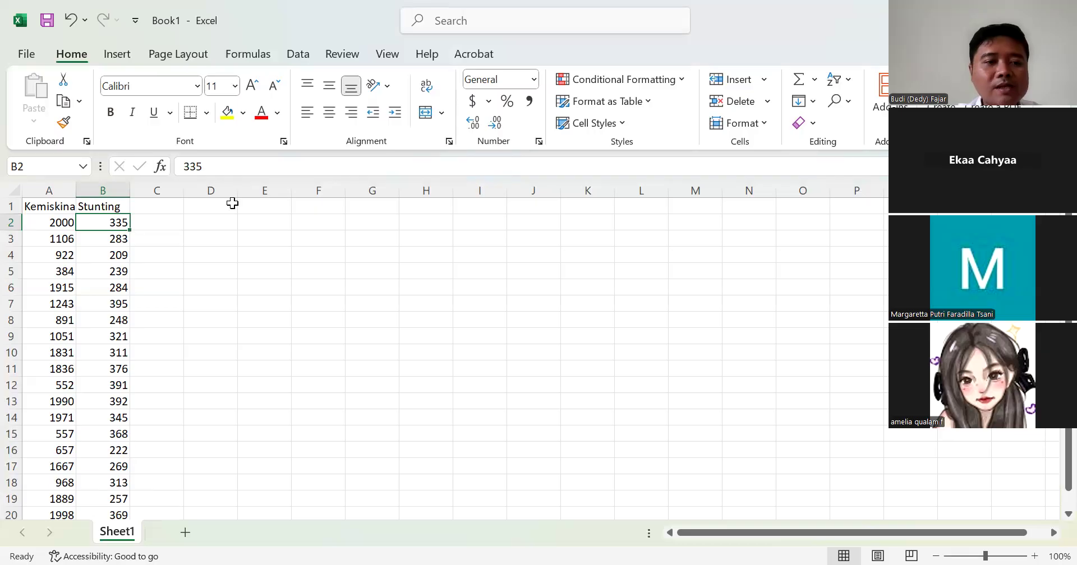
{"action": "left_click", "coordinate": [194, 221]}
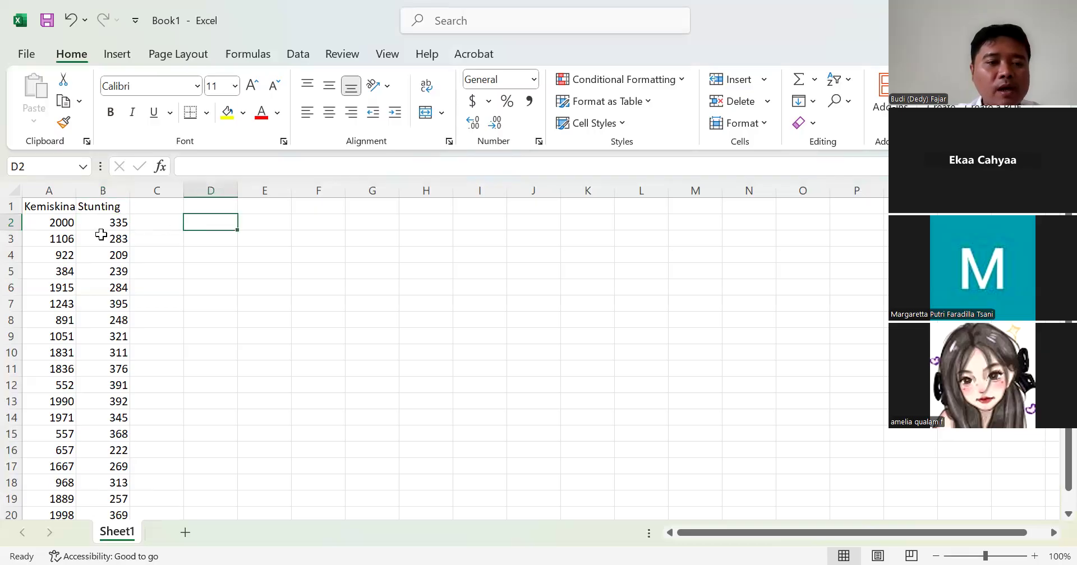
{"action": "double_click", "coordinate": [75, 185]}
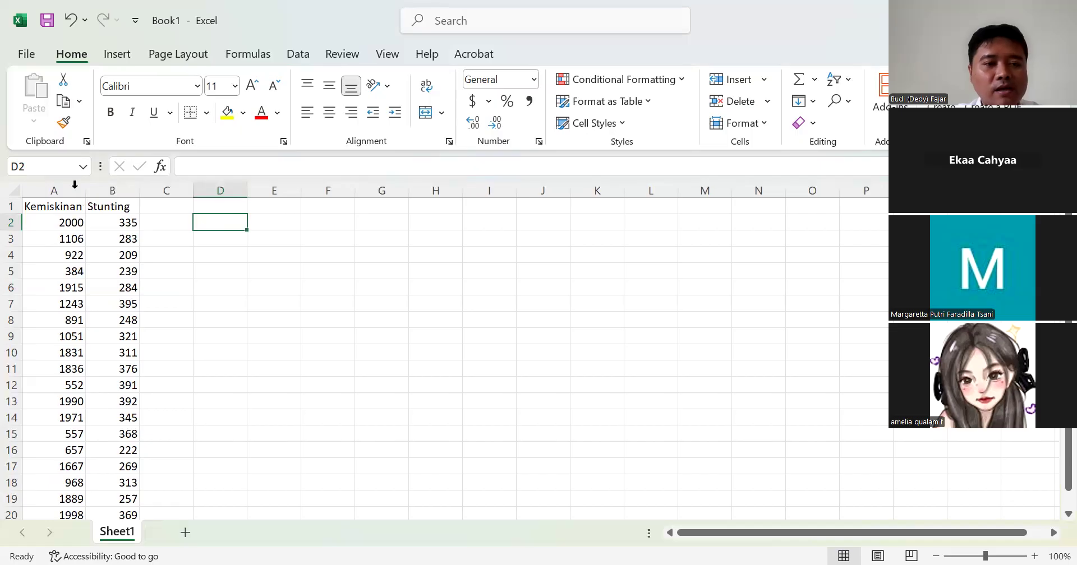
{"action": "left_click", "coordinate": [65, 218]}
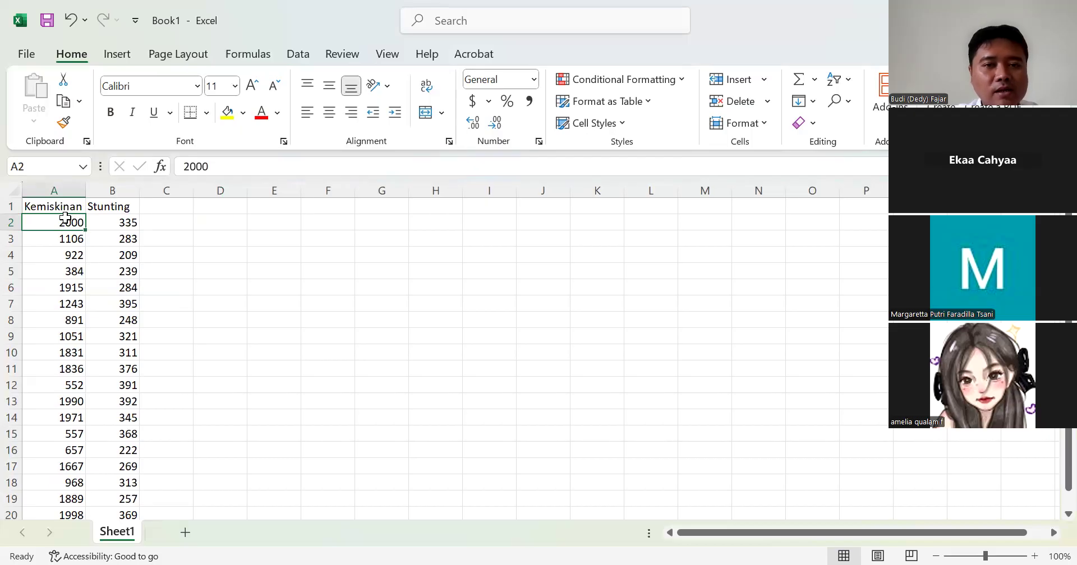
{"action": "left_click", "coordinate": [177, 210]}
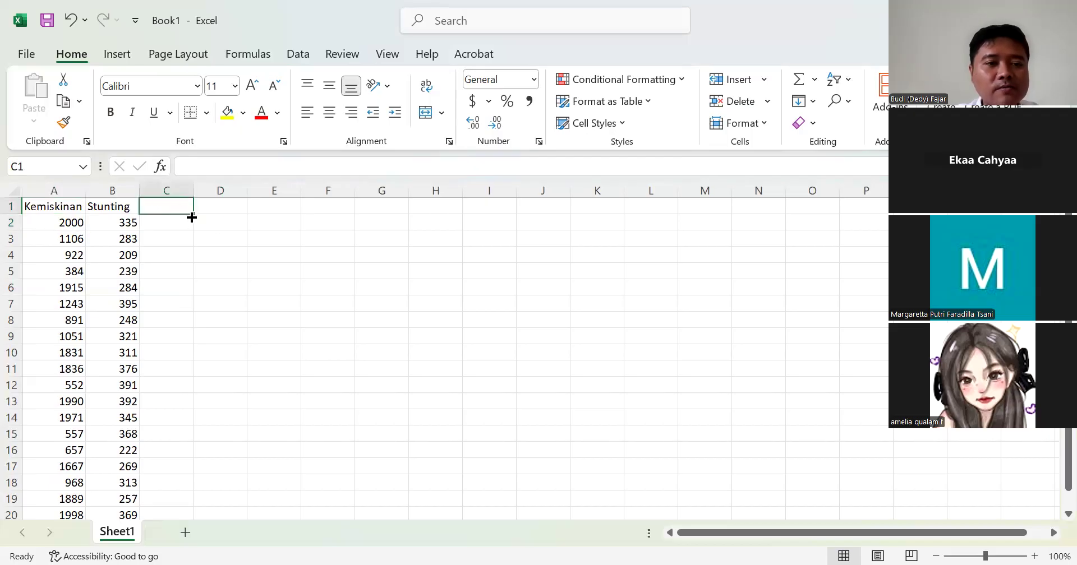
{"action": "left_click", "coordinate": [217, 222]}
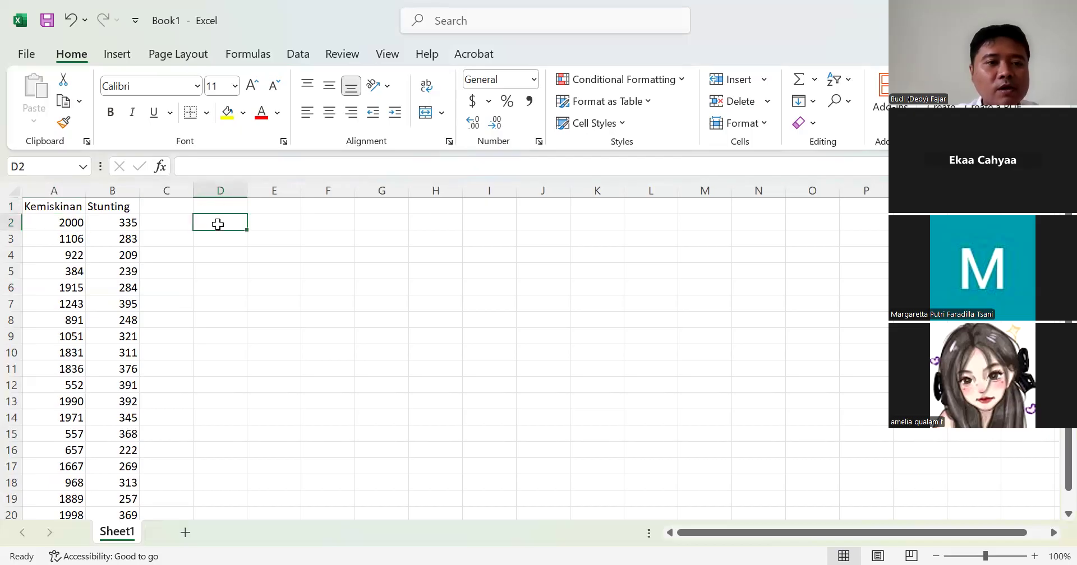
Look through the Data Analysis tools and open the Correlation analysis
{"action": "left_click", "coordinate": [291, 54]}
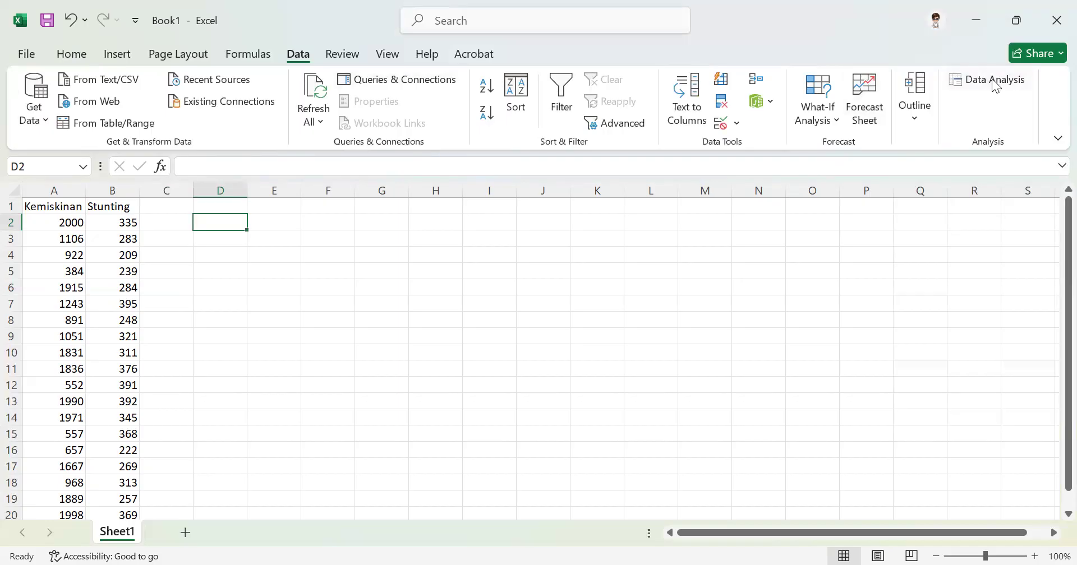
{"action": "left_click", "coordinate": [992, 80]}
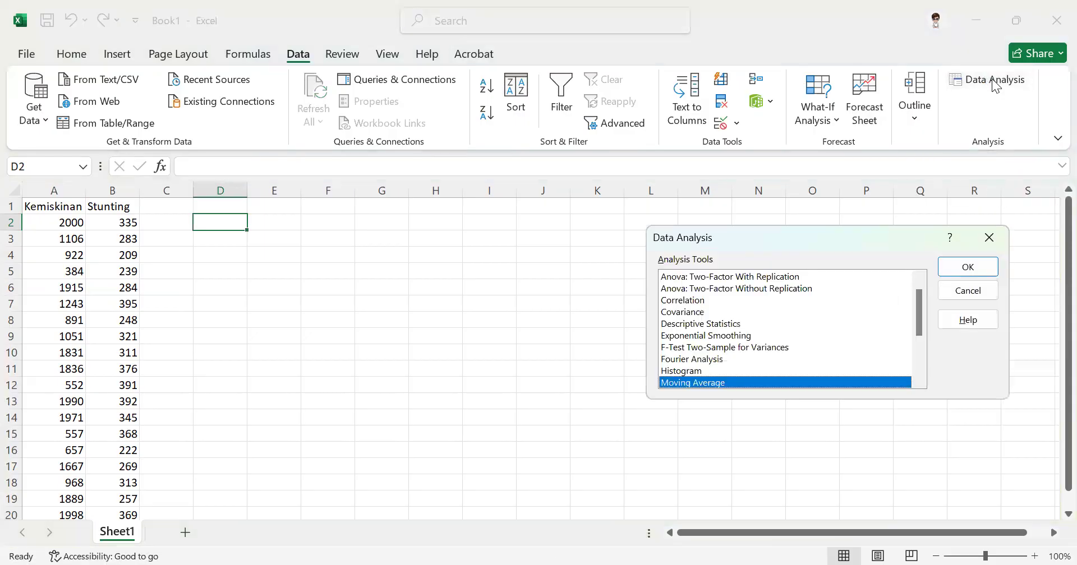
{"action": "left_click", "coordinate": [707, 372]}
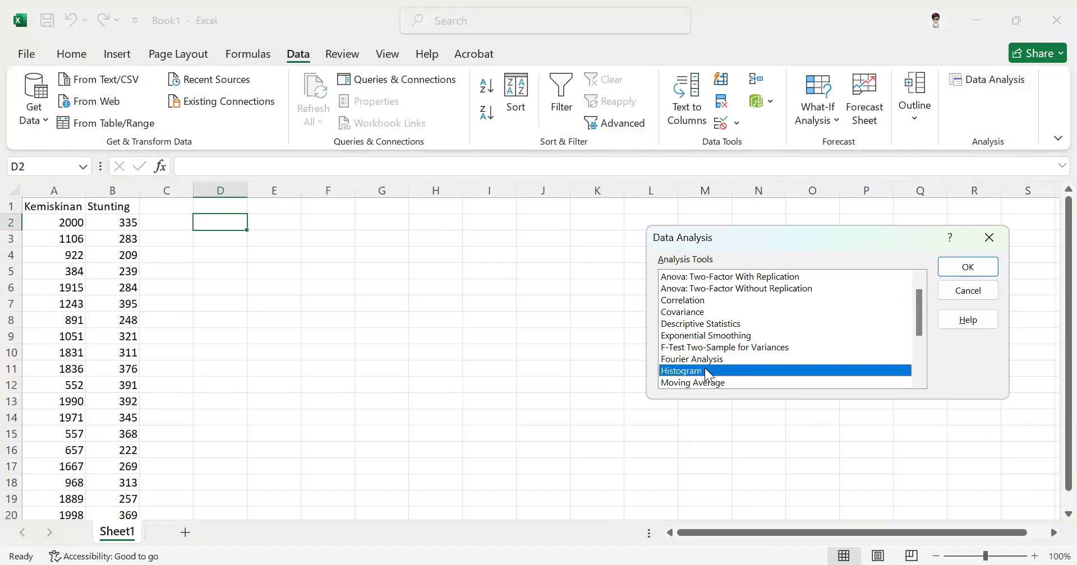
{"action": "left_click", "coordinate": [710, 302]}
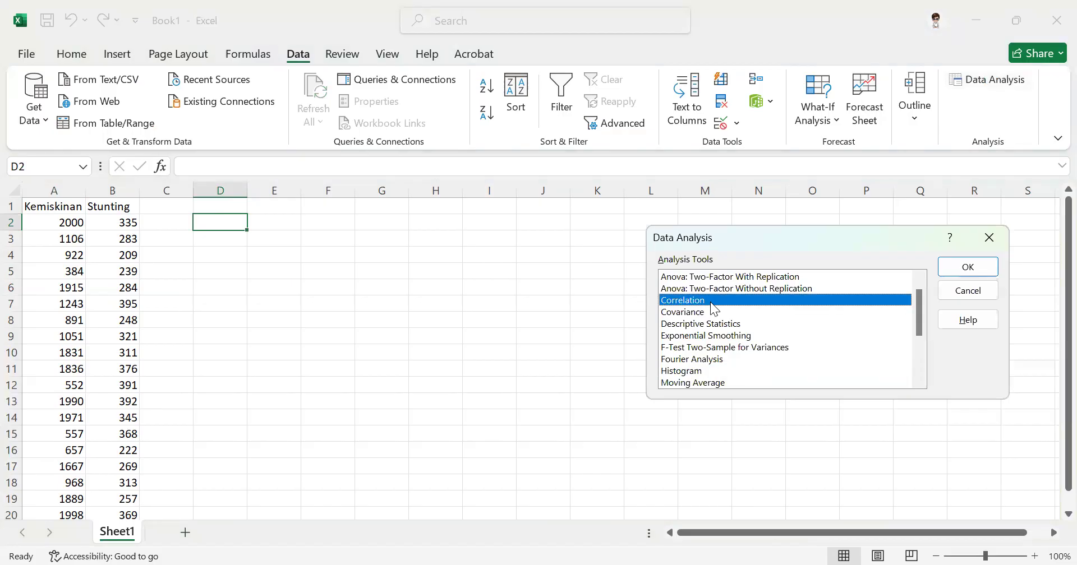
{"action": "left_click_drag", "start_coordinate": [917, 303], "coordinate": [913, 322]}
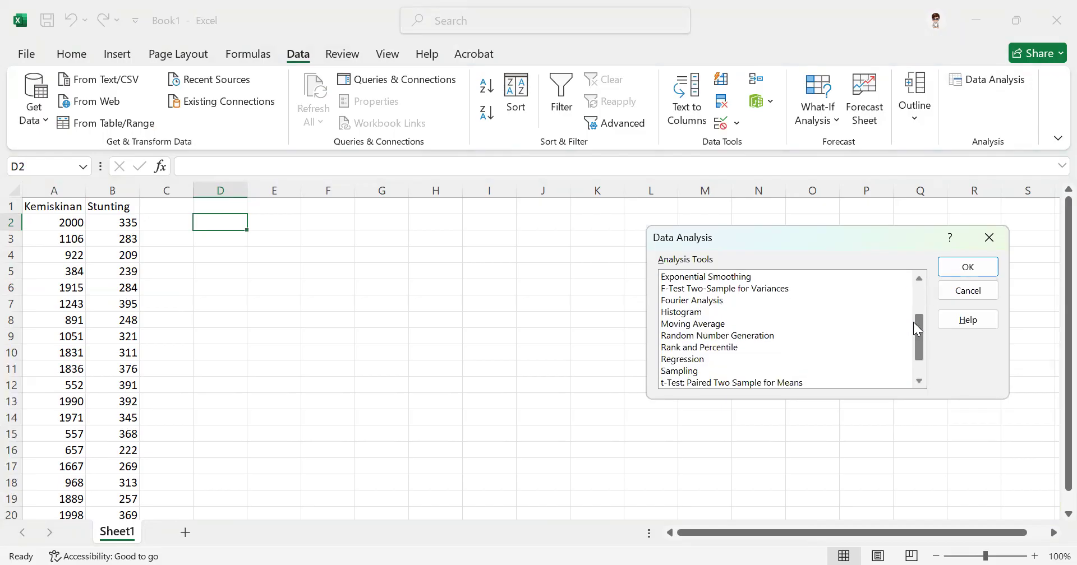
{"action": "left_click", "coordinate": [768, 360]}
{"action": "left_click", "coordinate": [765, 371]}
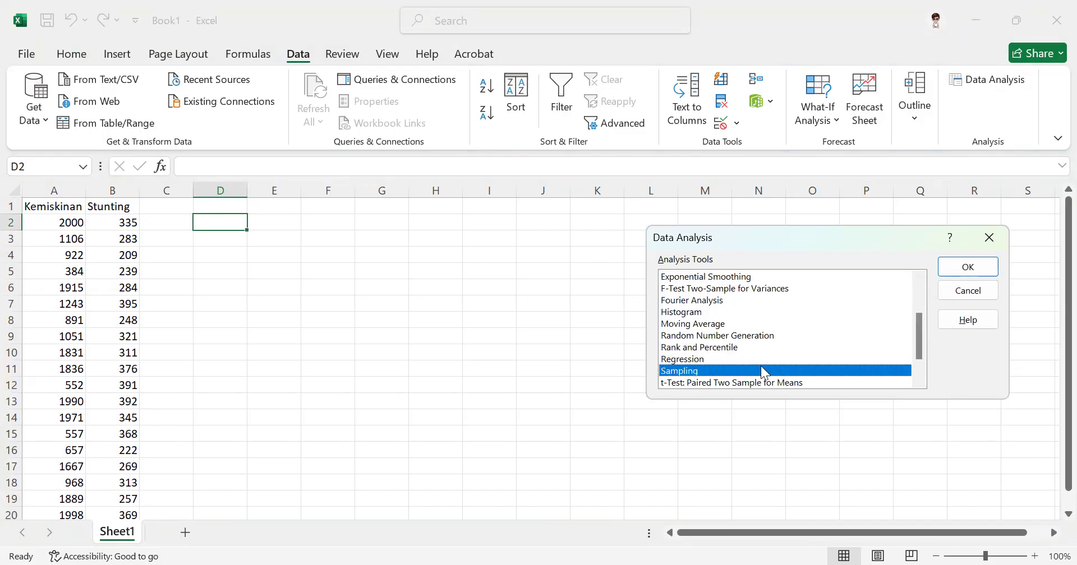
{"action": "left_click", "coordinate": [772, 383]}
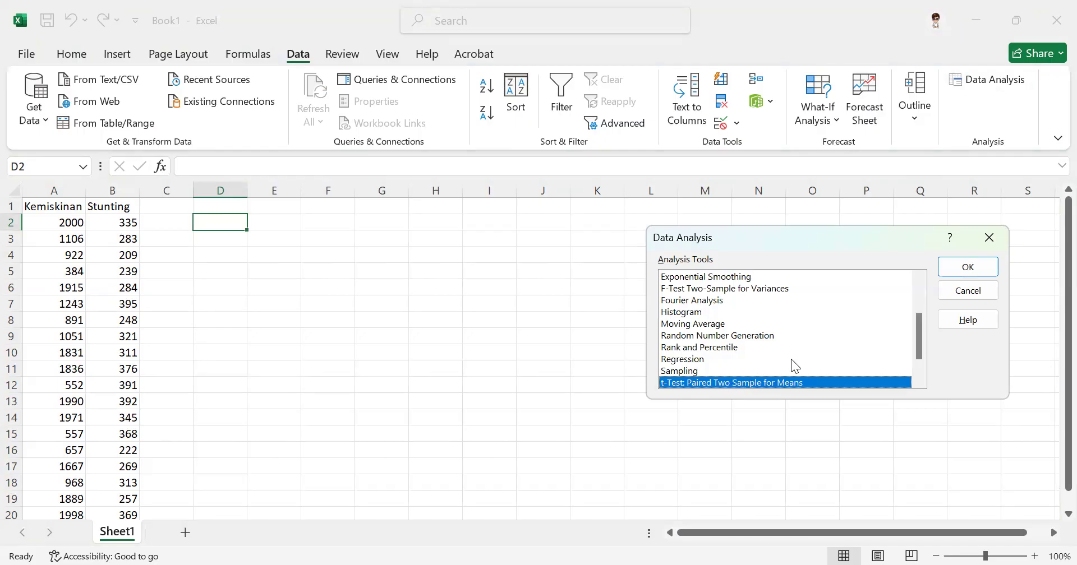
{"action": "left_click", "coordinate": [709, 316]}
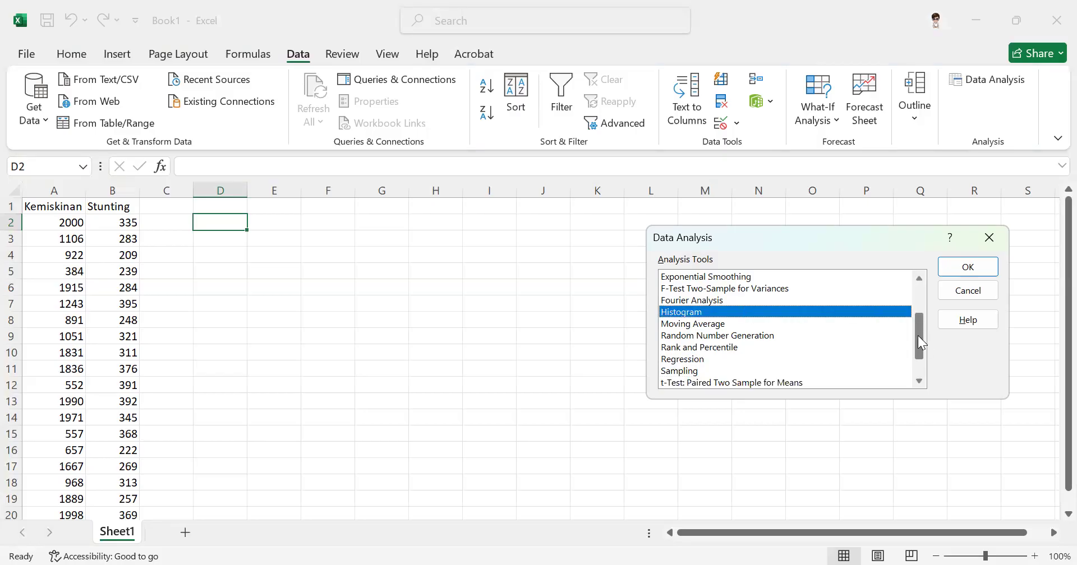
{"action": "left_click_drag", "start_coordinate": [920, 342], "coordinate": [922, 287]}
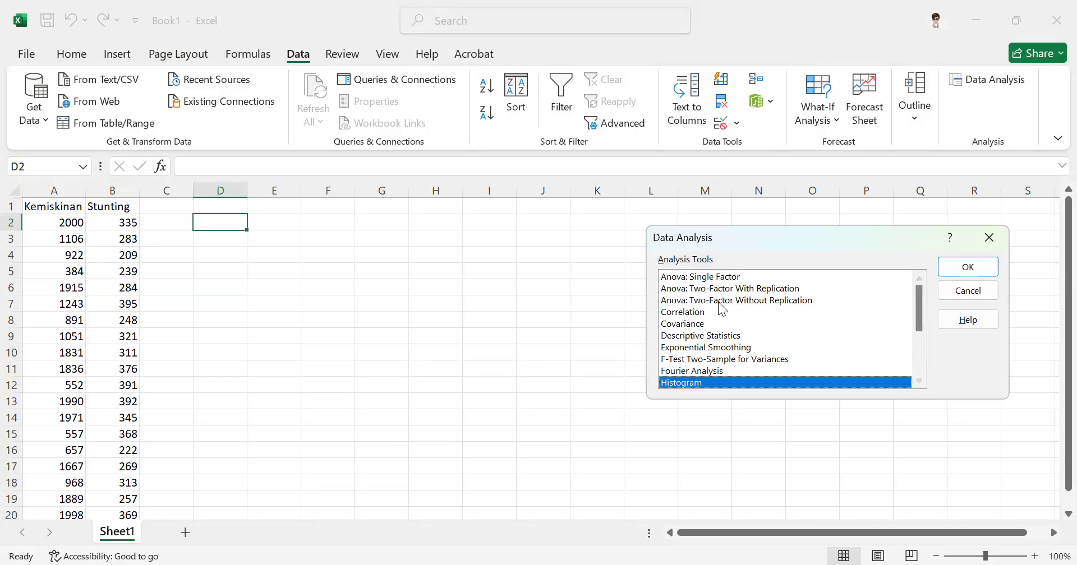
{"action": "left_click", "coordinate": [703, 316]}
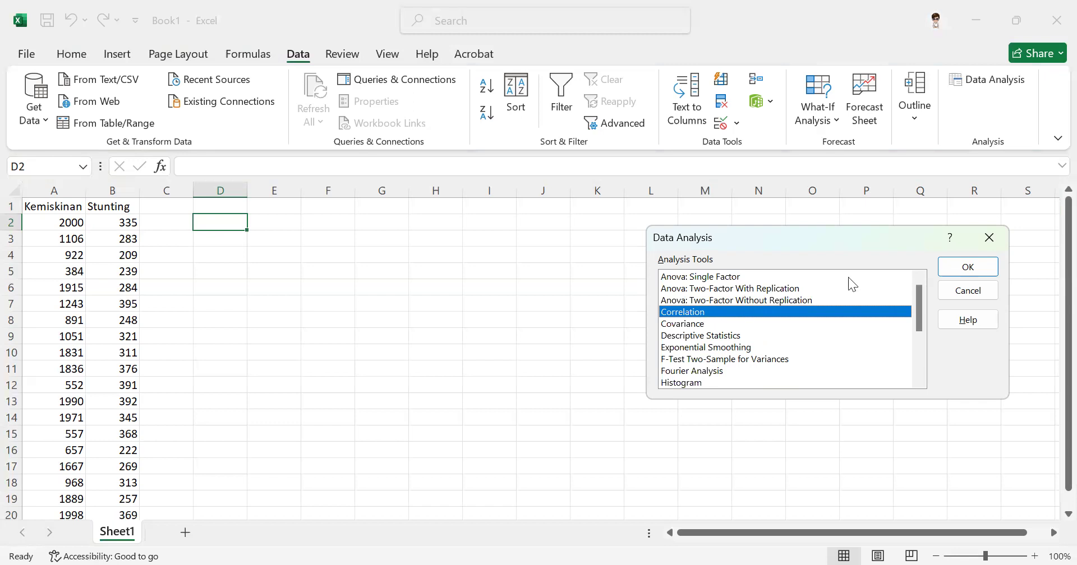
{"action": "left_click", "coordinate": [978, 272]}
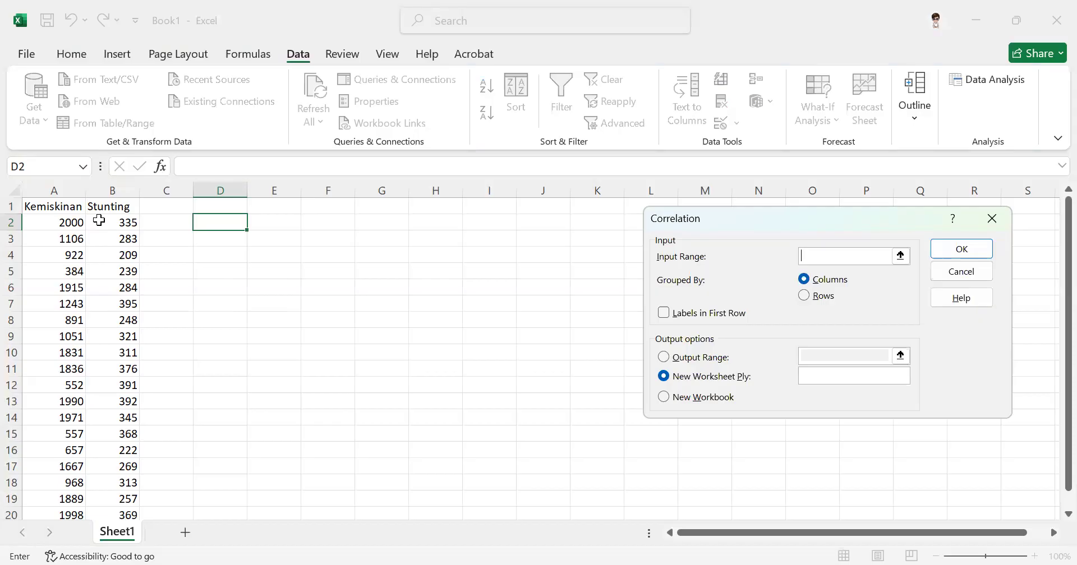
Run the correlation on input range $A$2:$B$20, grouped by columns, without first-row labels, and output it to a new worksheet
{"action": "left_click", "coordinate": [899, 256]}
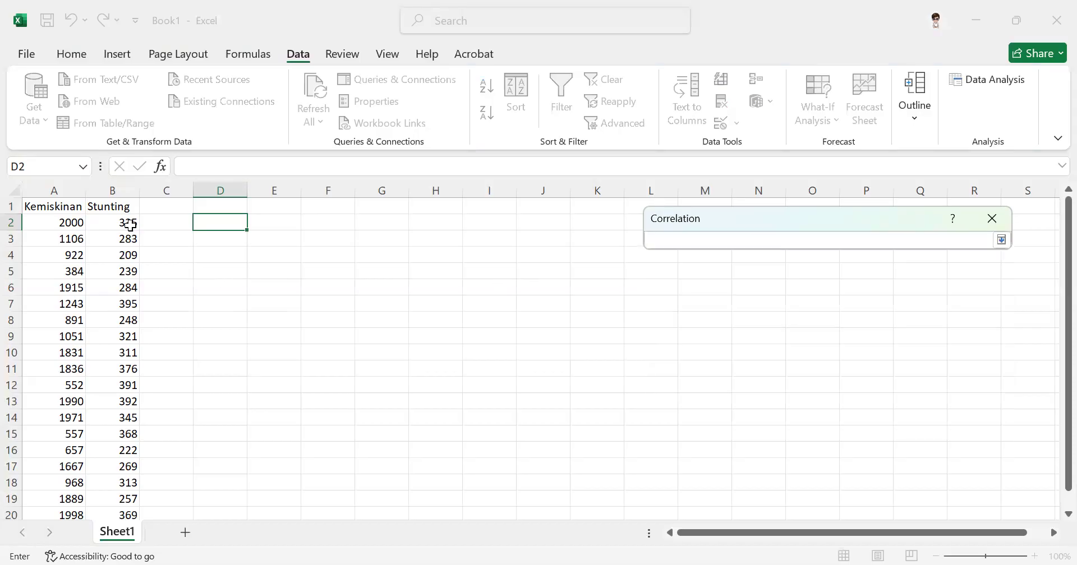
{"action": "left_click_drag", "start_coordinate": [69, 221], "coordinate": [84, 245]}
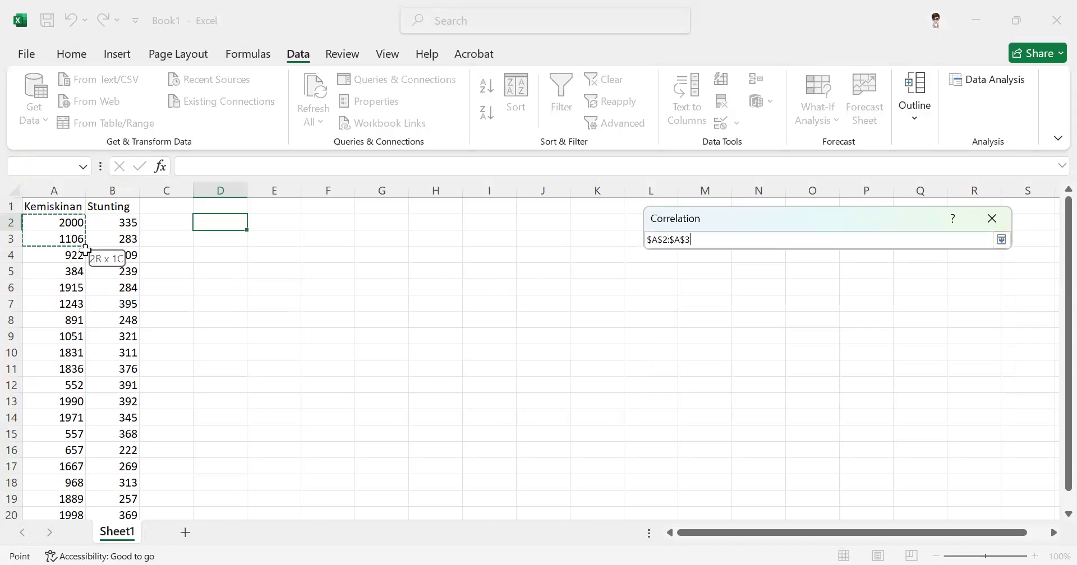
{"action": "left_click_drag", "start_coordinate": [118, 484], "coordinate": [117, 515]}
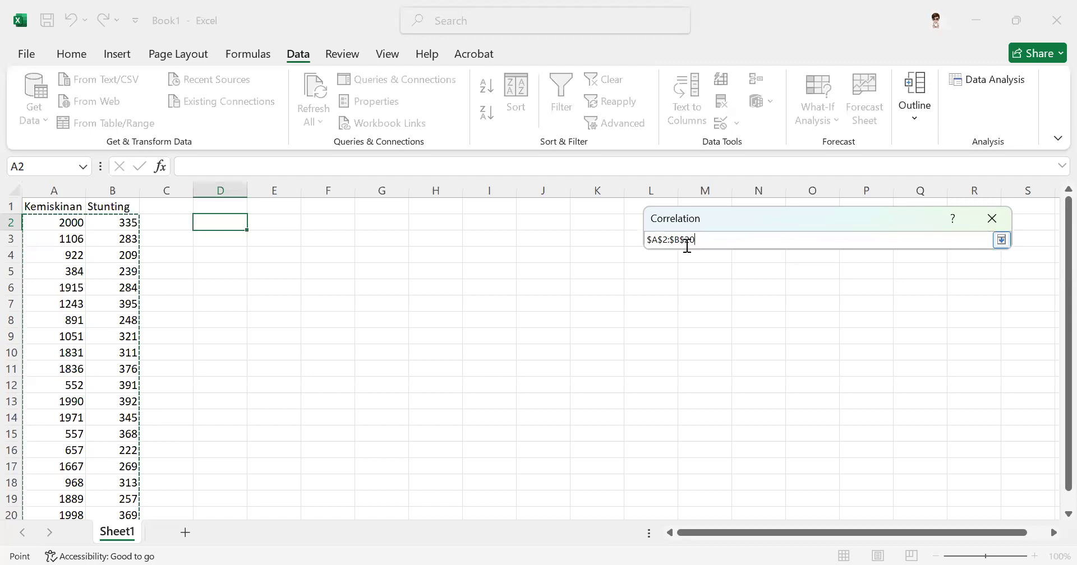
{"action": "left_click", "coordinate": [1001, 241]}
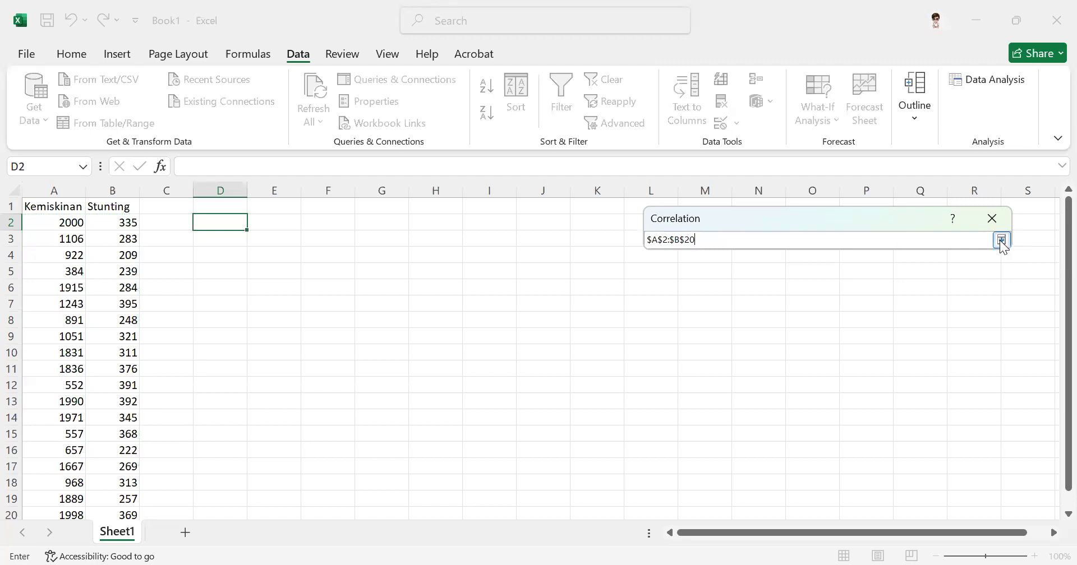
{"action": "left_click", "coordinate": [1001, 240]}
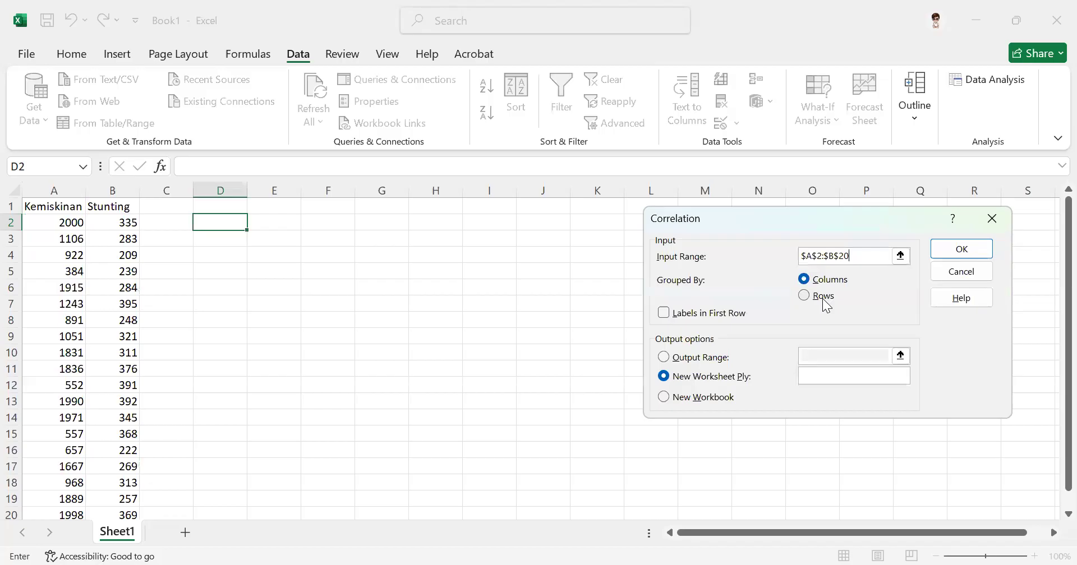
{"action": "left_click", "coordinate": [944, 252]}
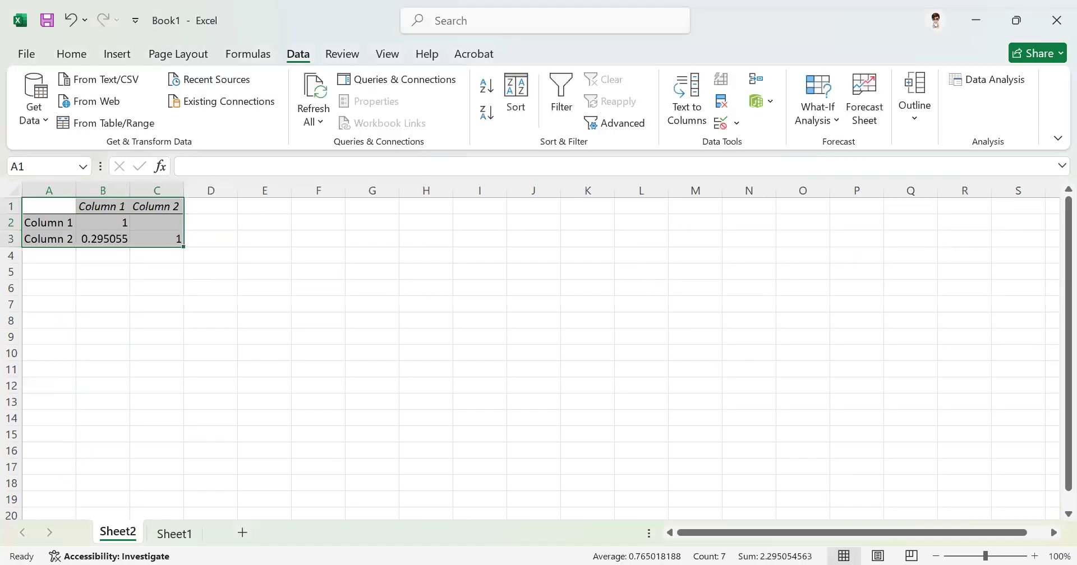
Examine the correlation matrix on the new sheet, tracing how the row and column labels pair up with each coefficient
{"action": "left_click_drag", "start_coordinate": [985, 533], "coordinate": [926, 532]}
{"action": "left_click", "coordinate": [105, 238]}
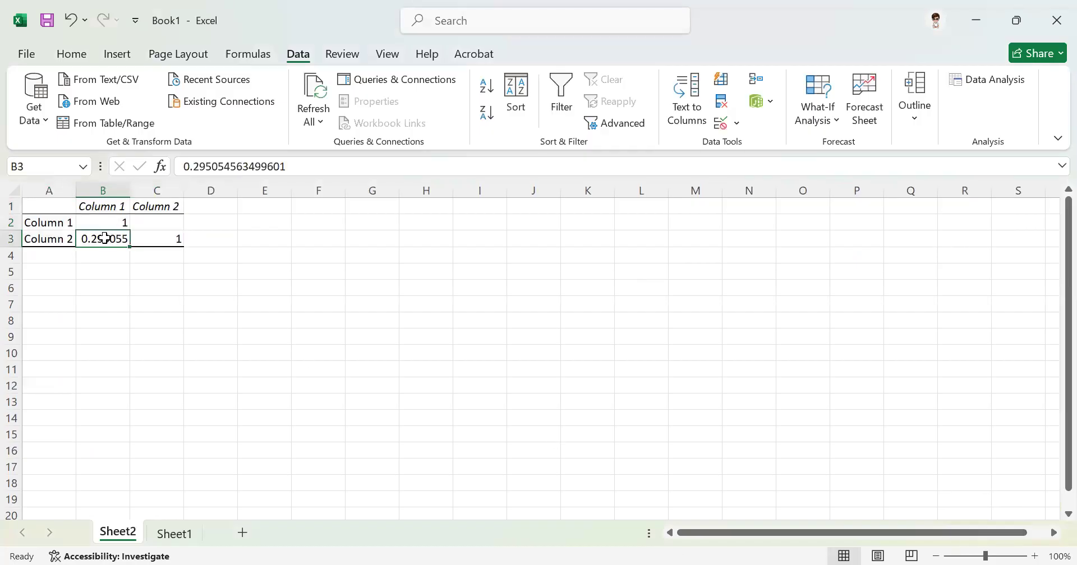
{"action": "key", "text": "Up"}
{"action": "key", "text": "Down"}
{"action": "key", "text": "Down"}
{"action": "key", "text": "Down"}
{"action": "key", "text": "Down"}
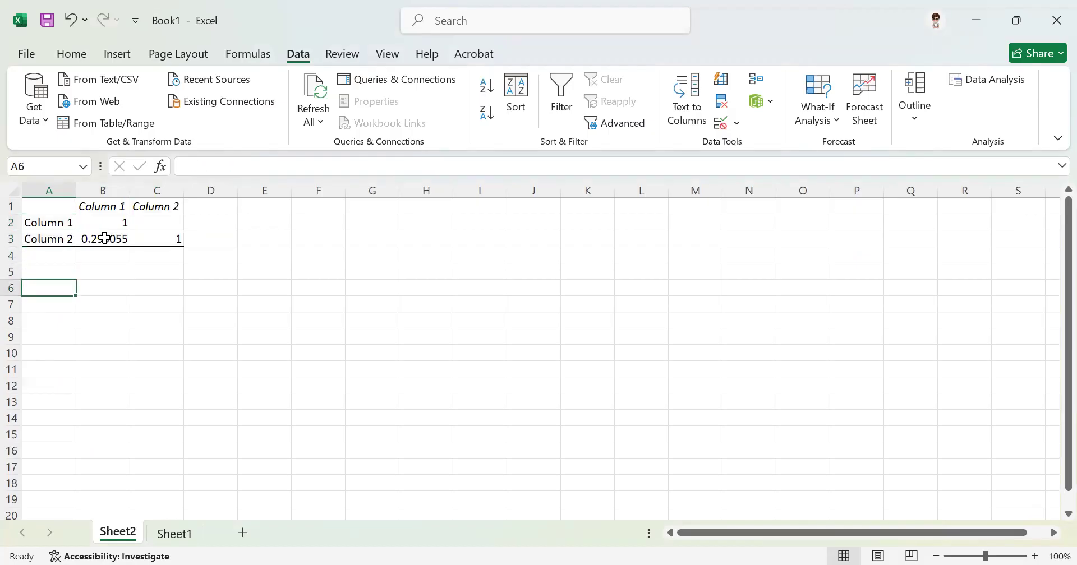
{"action": "left_click", "coordinate": [51, 258]}
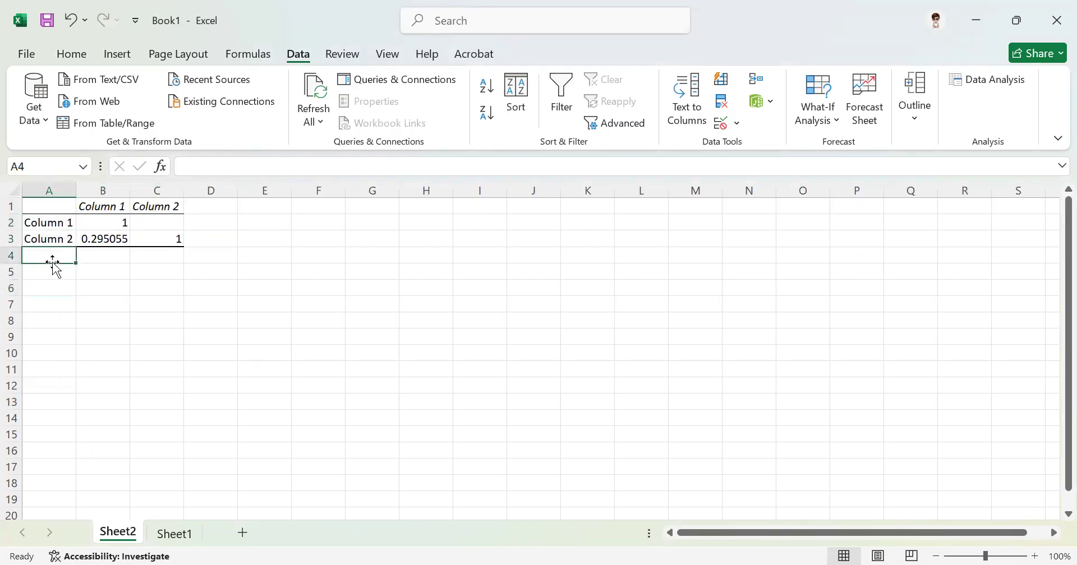
{"action": "left_click", "coordinate": [101, 219]}
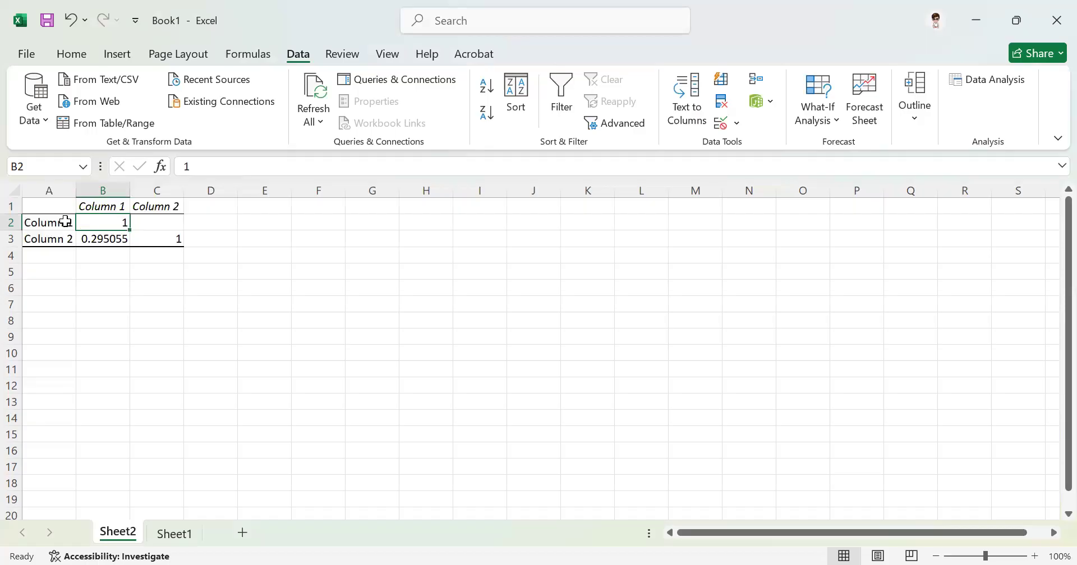
{"action": "left_click", "coordinate": [106, 206]}
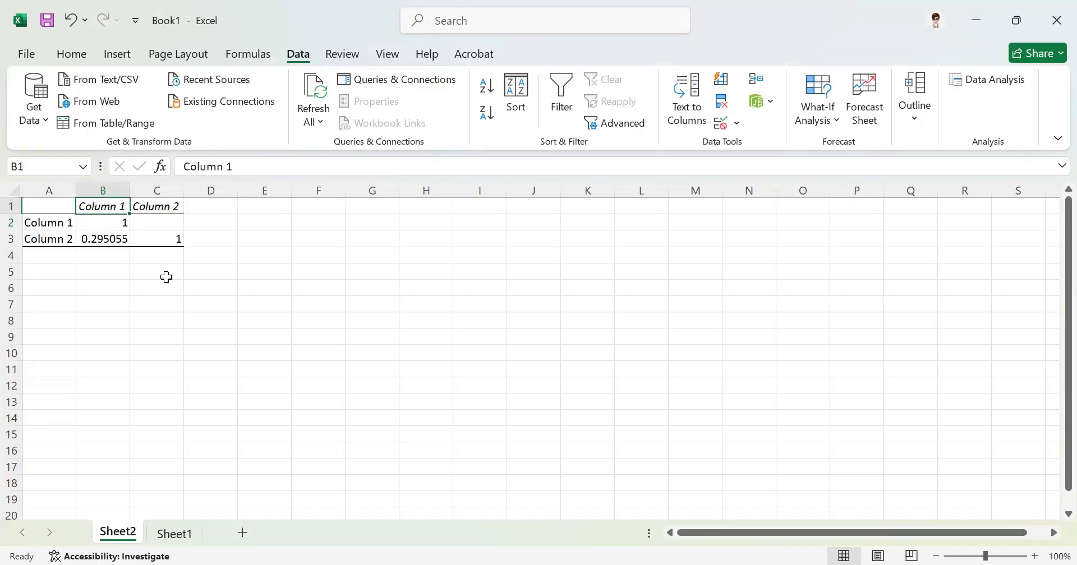
{"action": "left_click", "coordinate": [164, 324]}
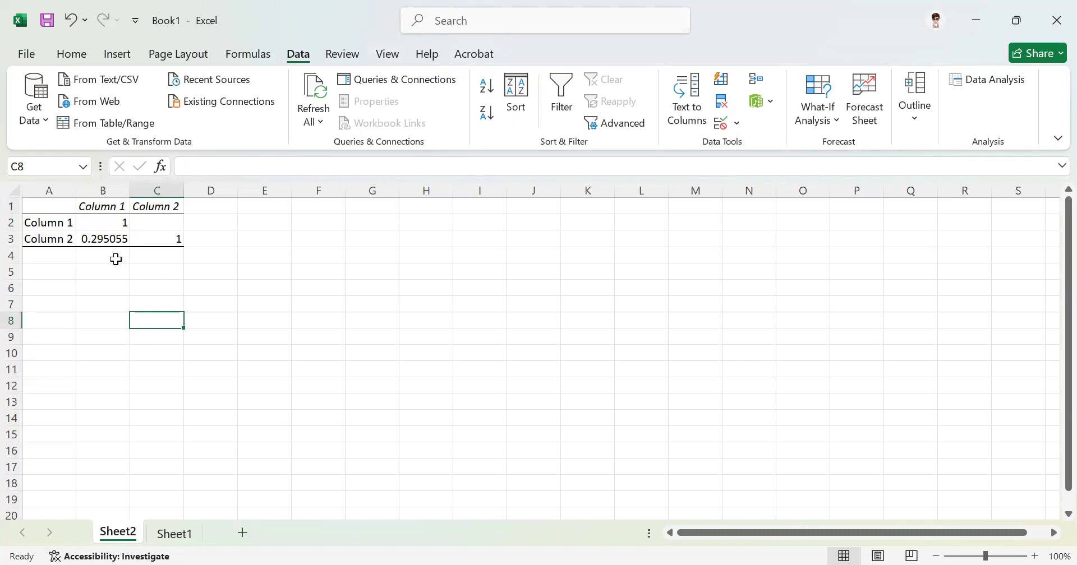
{"action": "left_click", "coordinate": [112, 223]}
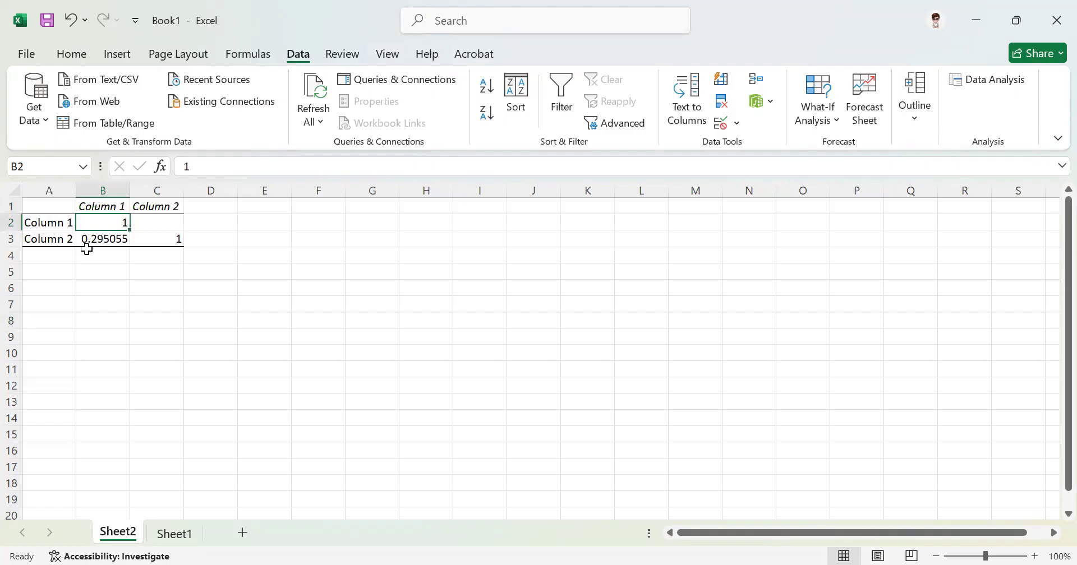
{"action": "left_click", "coordinate": [57, 239]}
{"action": "left_click", "coordinate": [146, 235]}
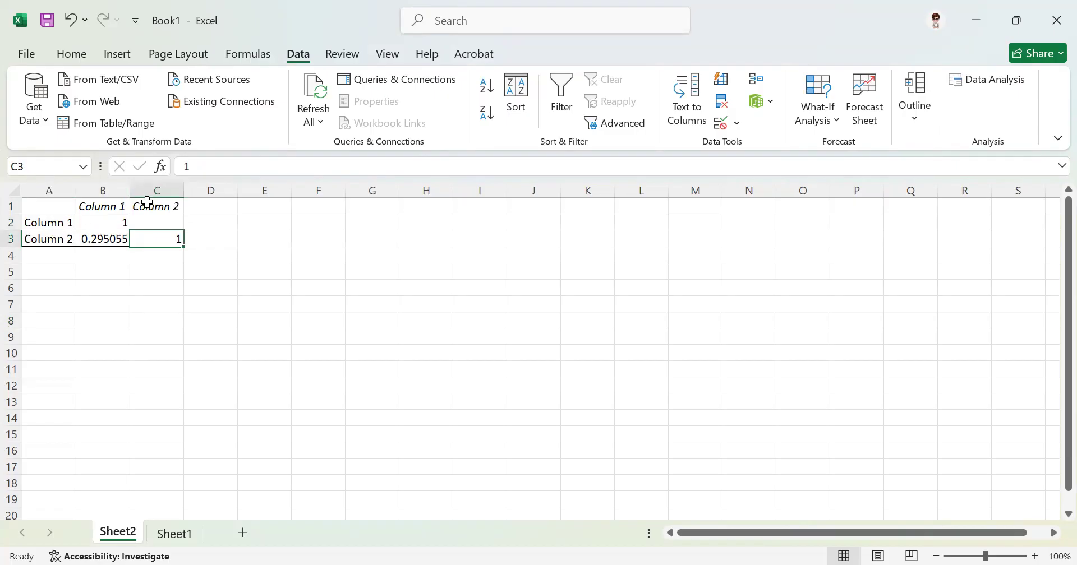
{"action": "left_click", "coordinate": [67, 238]}
{"action": "left_click", "coordinate": [88, 238]}
{"action": "left_click", "coordinate": [96, 199]}
{"action": "left_click_drag", "start_coordinate": [95, 200], "coordinate": [95, 247]}
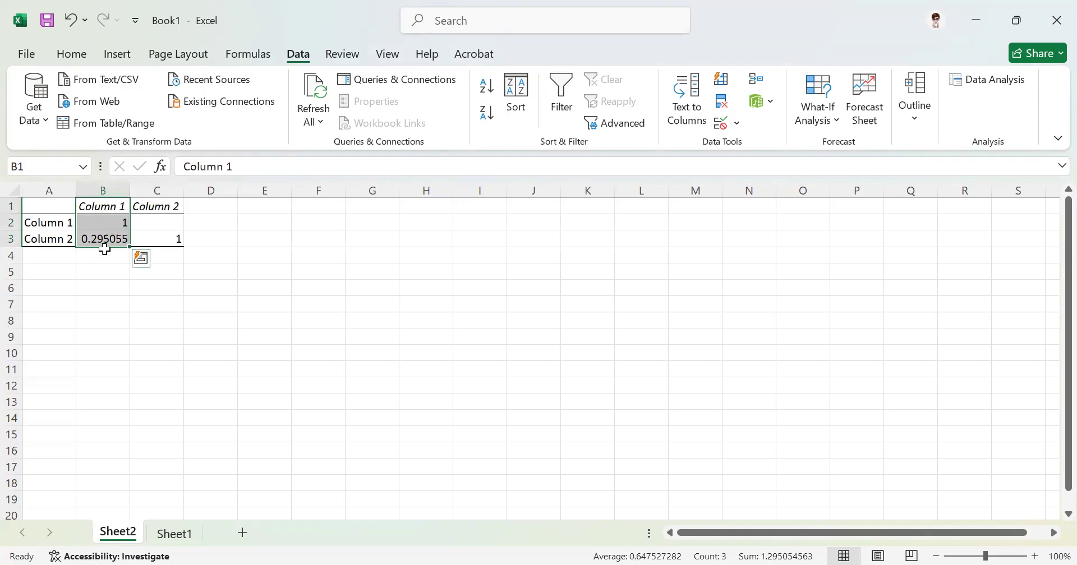
Enter 0,5 in cell F4 as a reference value and compare it with the correlation coefficient in B3
{"action": "left_click", "coordinate": [329, 248]}
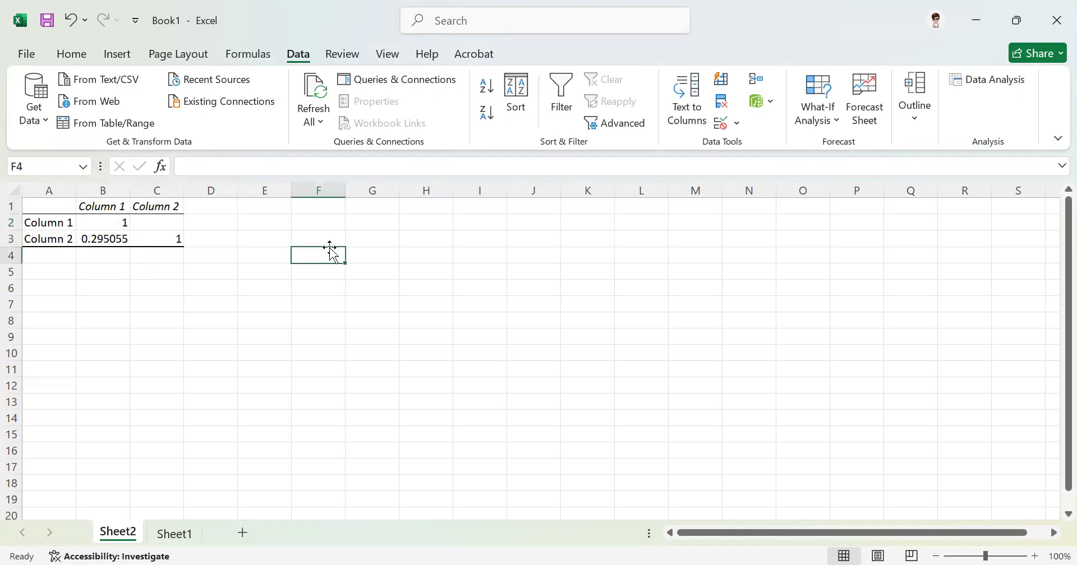
{"action": "type", "text": "0,5"}
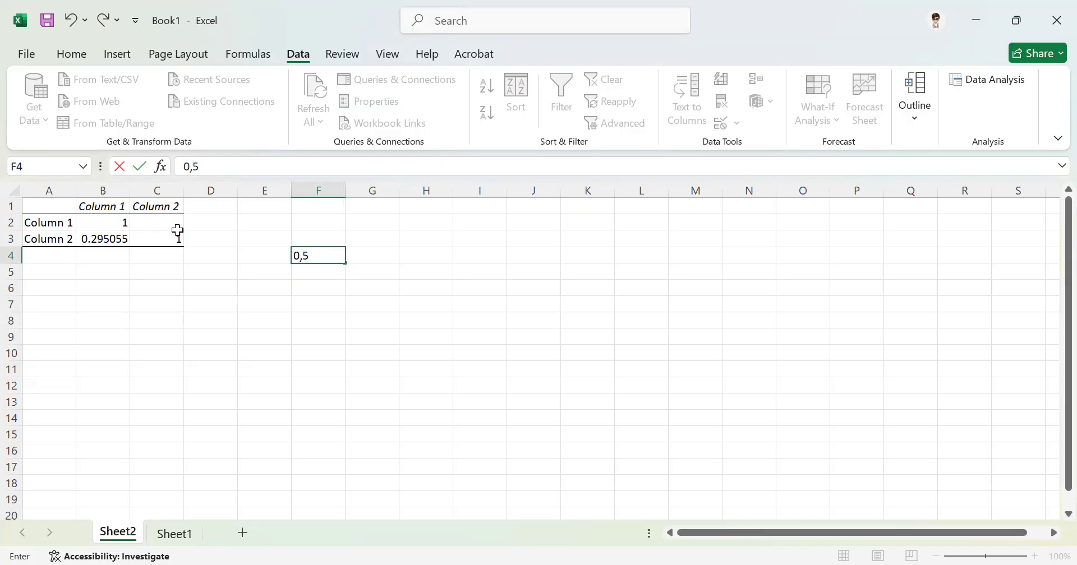
{"action": "left_click", "coordinate": [123, 240]}
{"action": "left_click", "coordinate": [298, 256]}
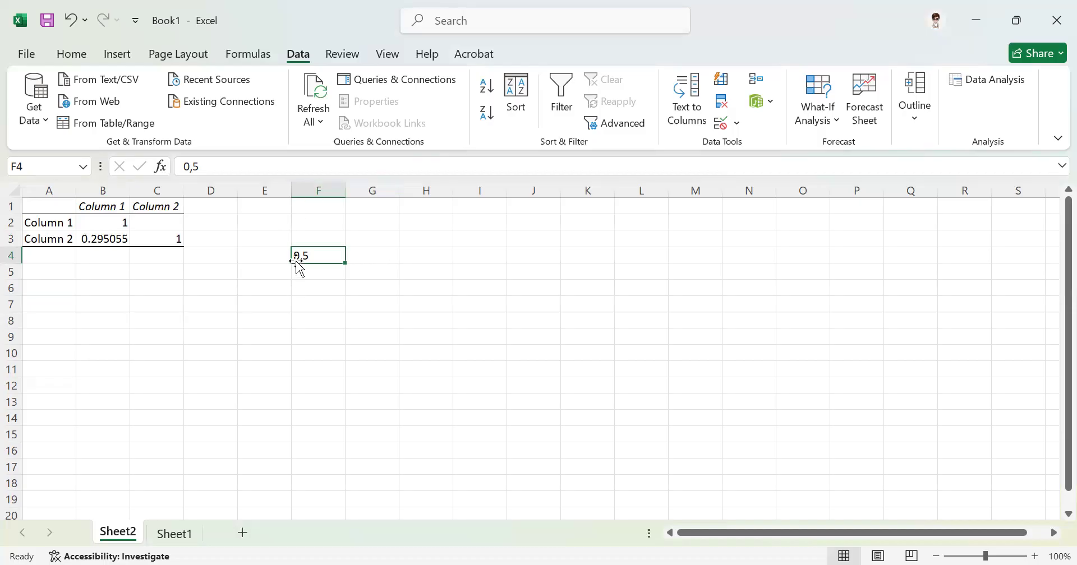
{"action": "left_click", "coordinate": [119, 236]}
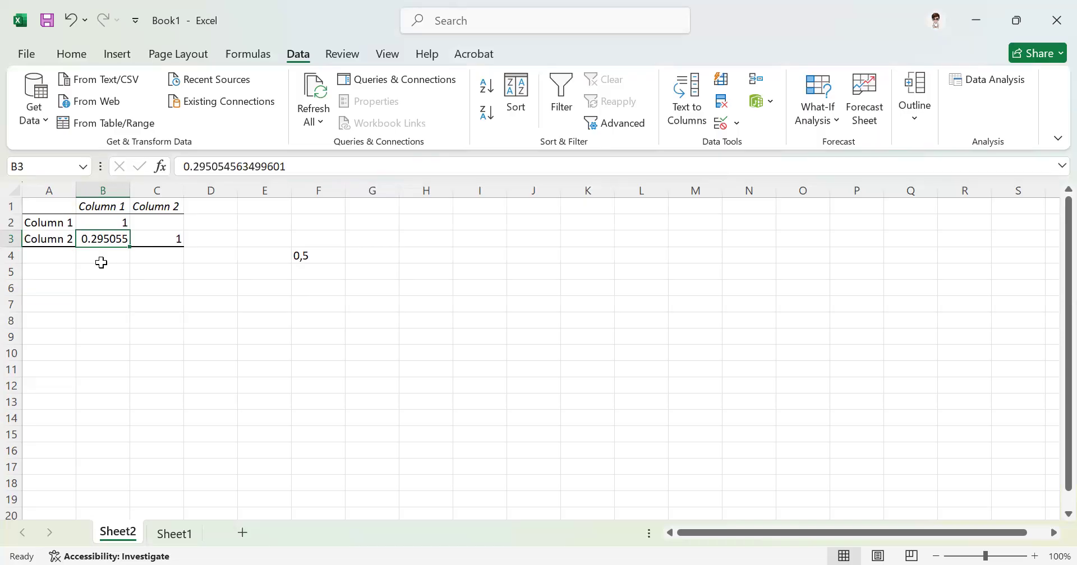
Undo the 0,5 entry in F4 and the formatting of the correlation table, and deselect the table
{"action": "left_click", "coordinate": [72, 18]}
{"action": "left_click", "coordinate": [71, 19]}
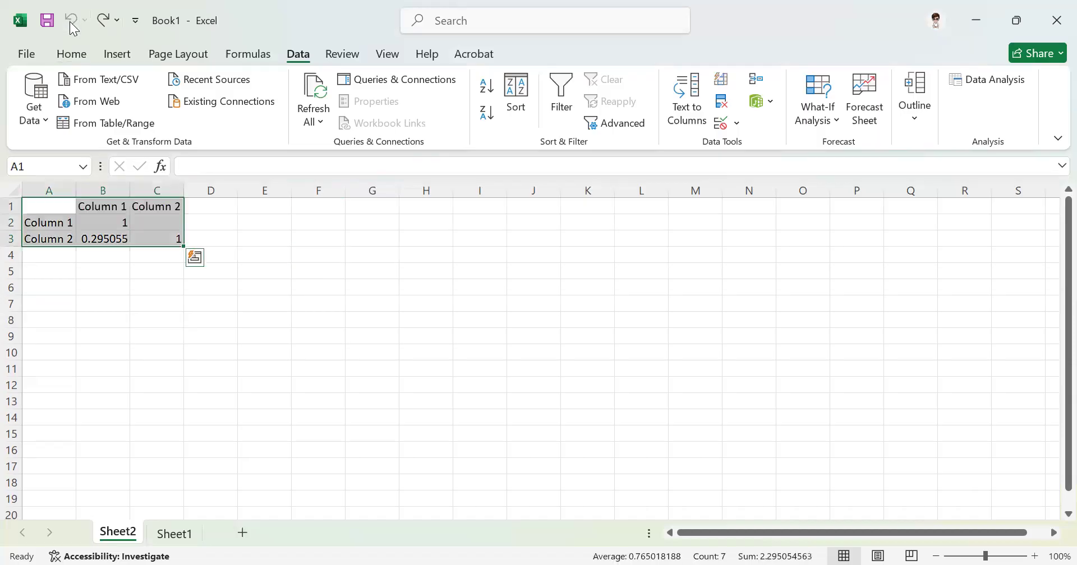
{"action": "left_click", "coordinate": [265, 414]}
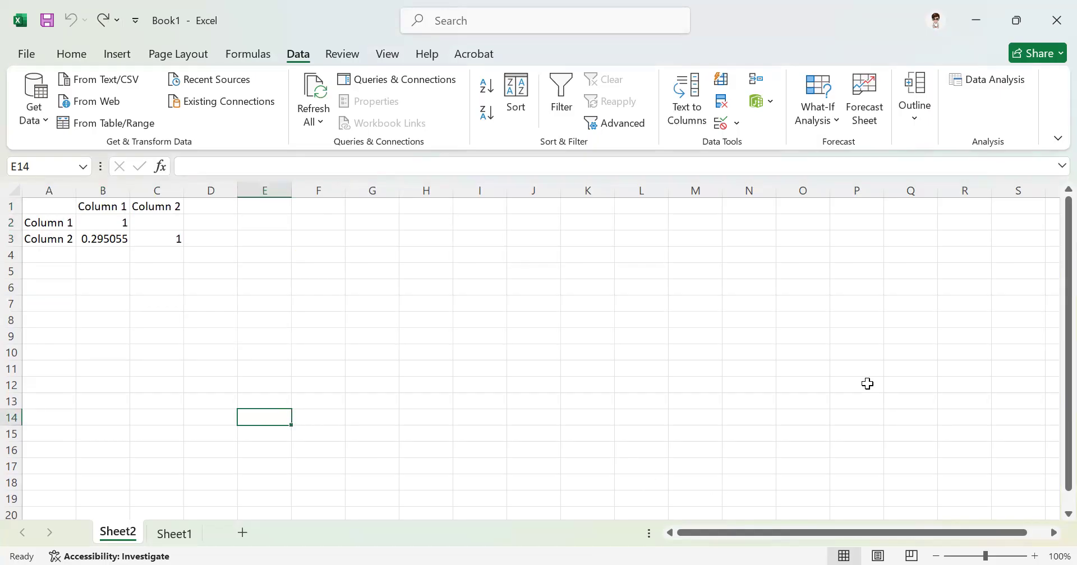
Look back at the Kemiskinan and Stunting data on Sheet1 and return to the correlation table on Sheet2
{"action": "left_click", "coordinate": [164, 541]}
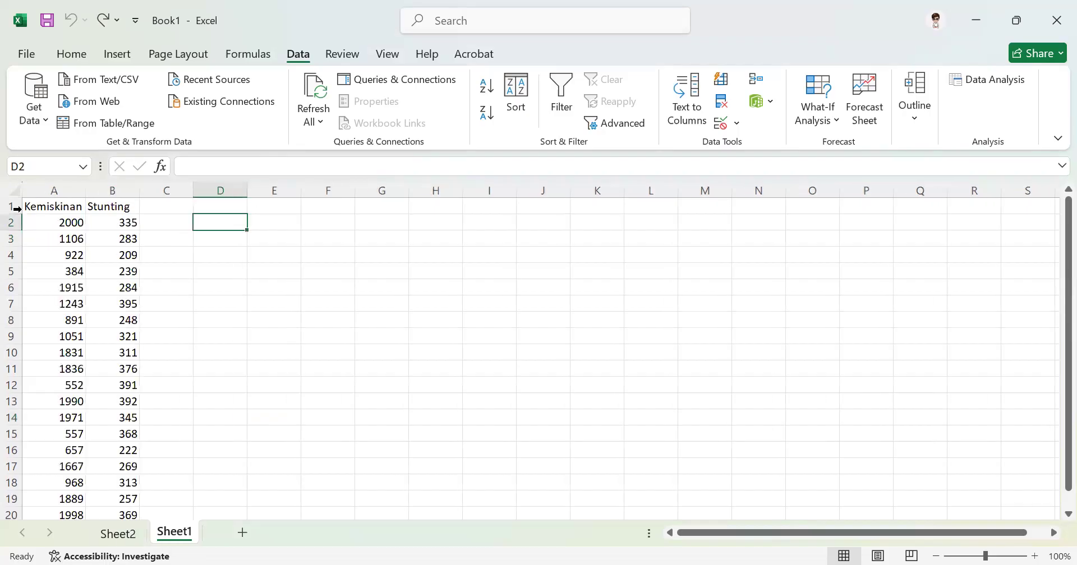
{"action": "left_click", "coordinate": [67, 235]}
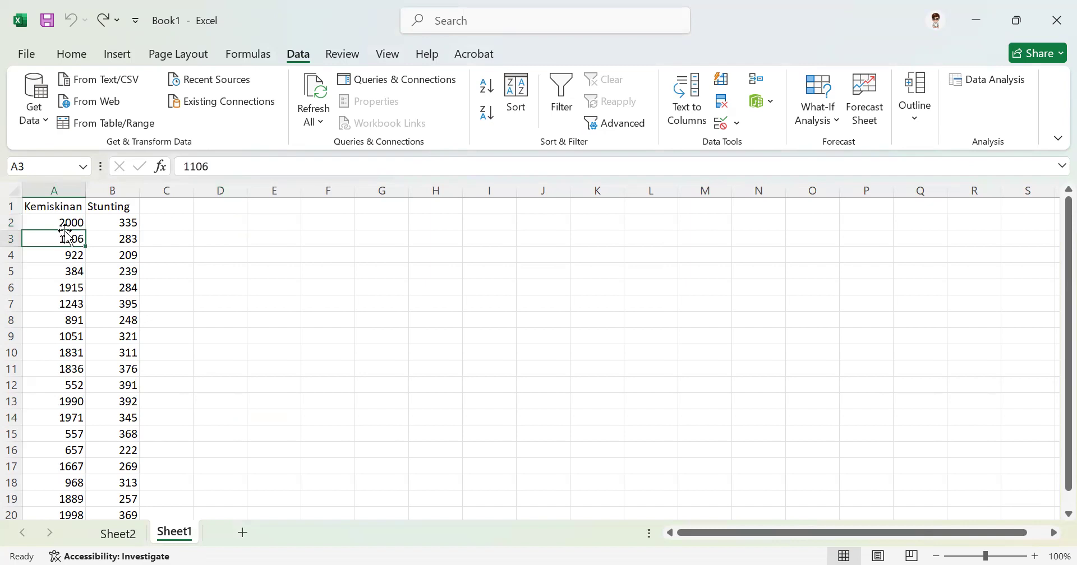
{"action": "left_click", "coordinate": [129, 541]}
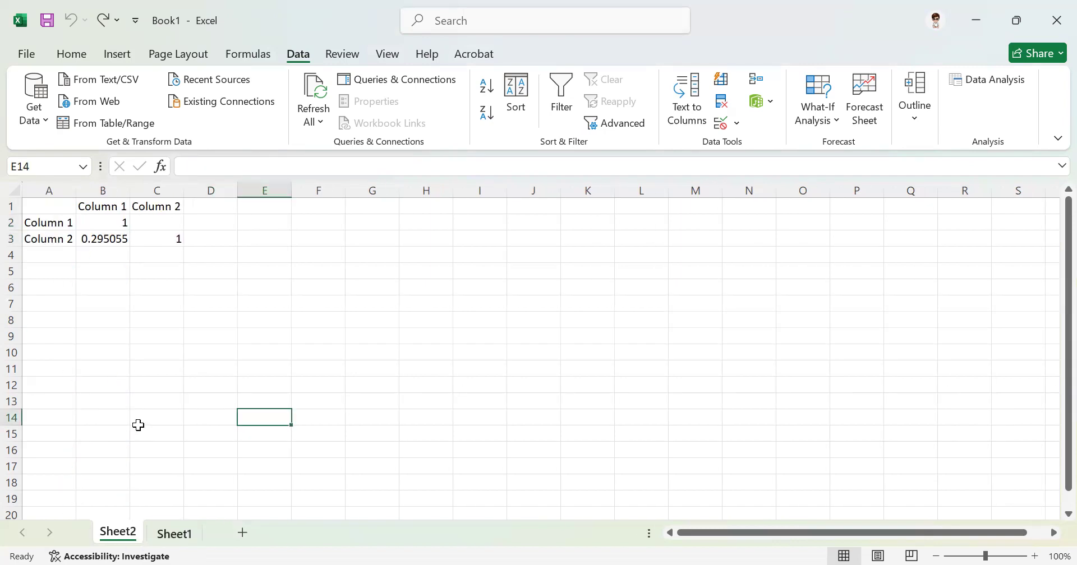
Copy the correlation table in A1:C3 of Sheet2 and paste it into Sheet1 starting at cell F2
{"action": "left_click", "coordinate": [65, 207]}
{"action": "key", "text": "shift+Right"}
{"action": "key", "text": "shift+Right"}
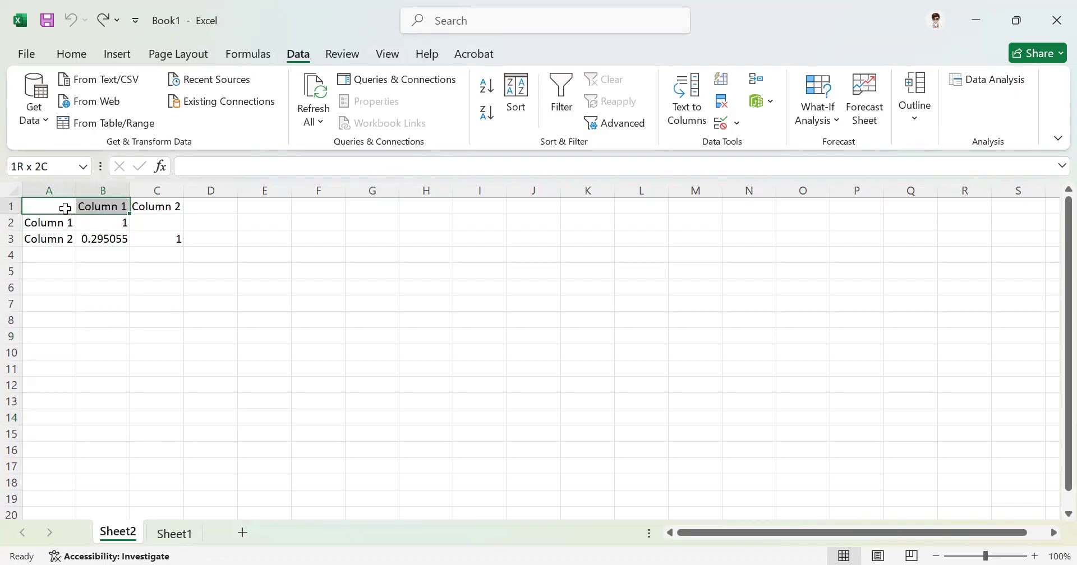
{"action": "key", "text": "shift+Down"}
{"action": "key", "text": "shift+Down"}
{"action": "key", "text": "ctrl+c"}
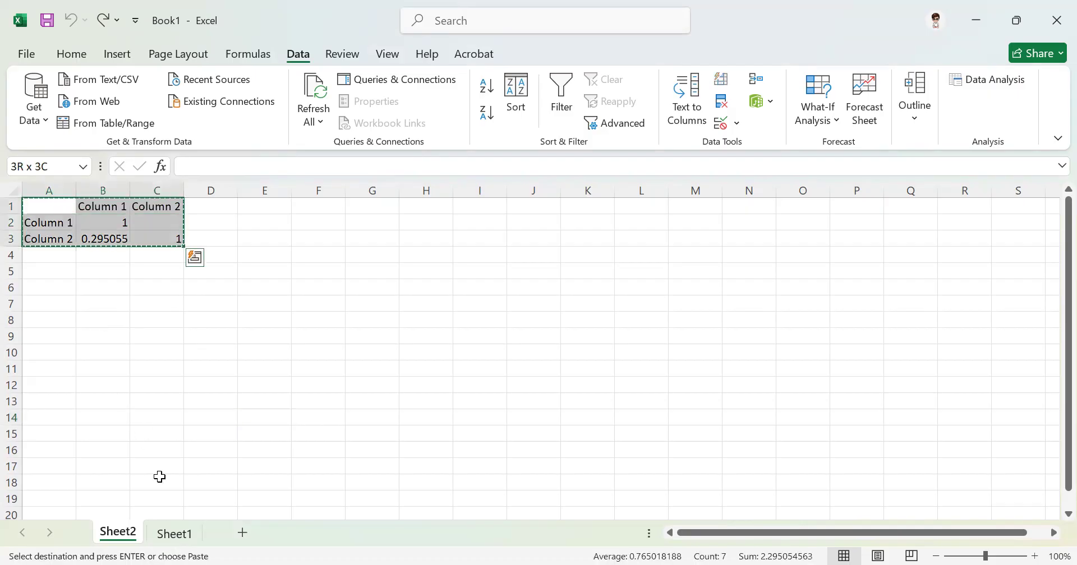
{"action": "left_click", "coordinate": [175, 536]}
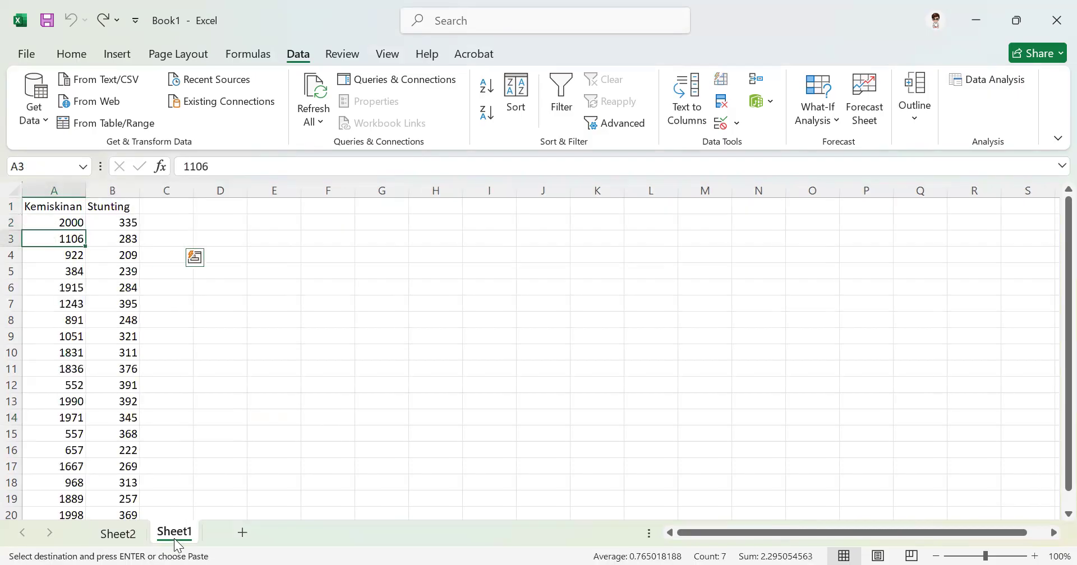
{"action": "left_click", "coordinate": [344, 223]}
{"action": "key", "text": "ctrl+v"}
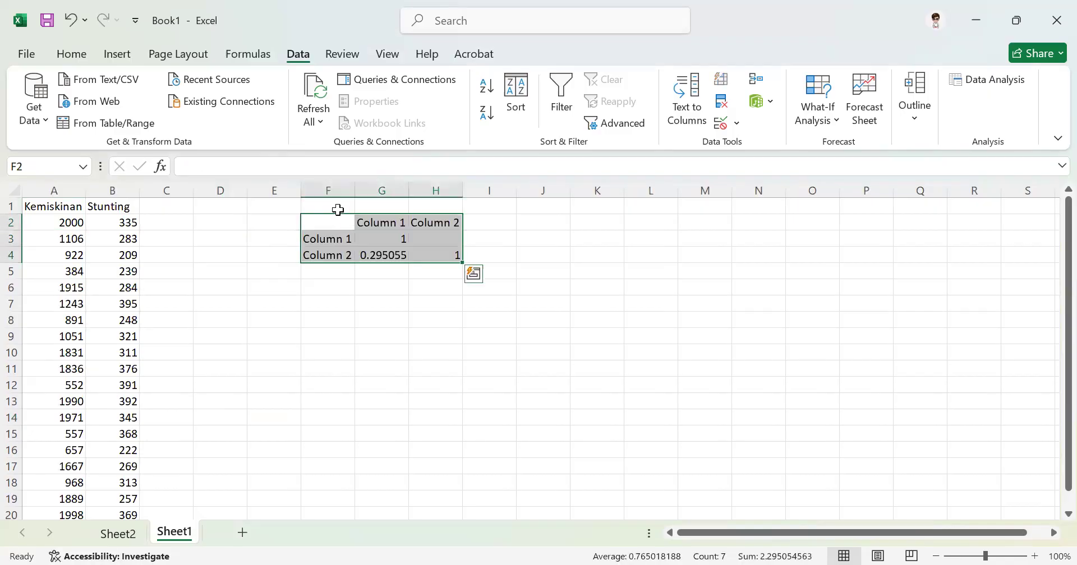
Enter the heading "Nilai Korelasi/ Corelation Value" in cell F1 above the pasted correlation table
{"action": "left_click", "coordinate": [336, 207]}
{"action": "double_click", "coordinate": [339, 209]}
{"action": "type", "text": "Nilai Korelasi/ Corelation Value"}
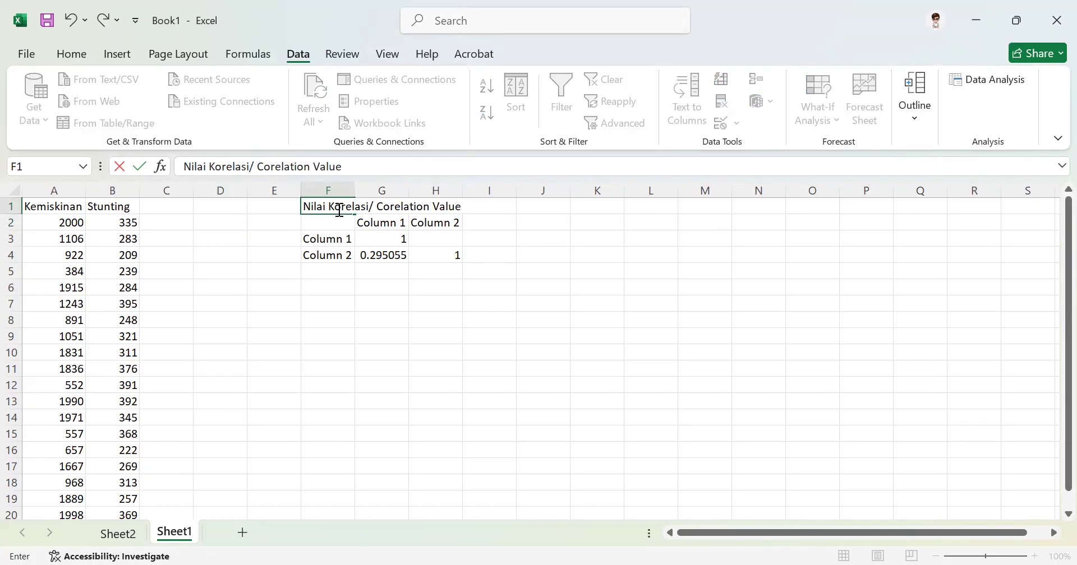
{"action": "key", "text": "Return"}
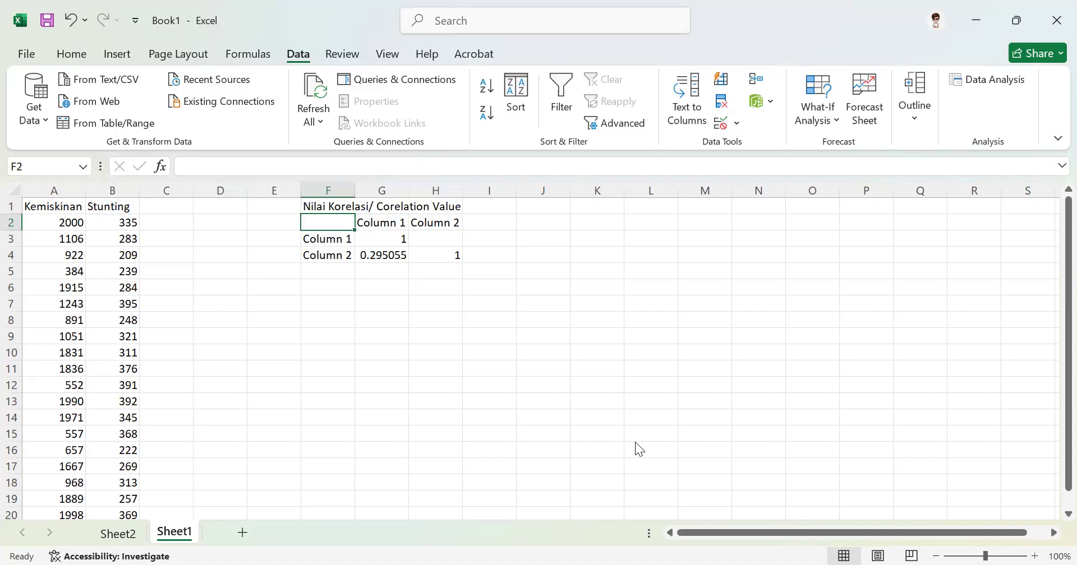
Examine the coefficients in the pasted table, comparing the diagonal cells G3 and H4 with the cross-variable value in G4
{"action": "key", "text": "alt+Tab"}
{"action": "key", "text": "alt+Tab"}
{"action": "left_click", "coordinate": [374, 236]}
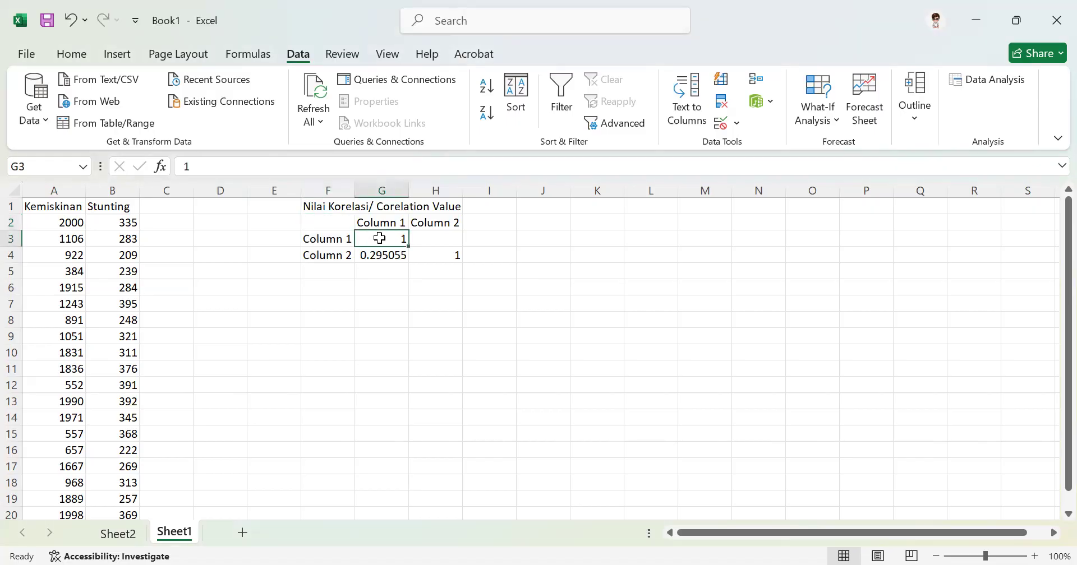
{"action": "left_click_drag", "start_coordinate": [371, 230], "coordinate": [421, 256]}
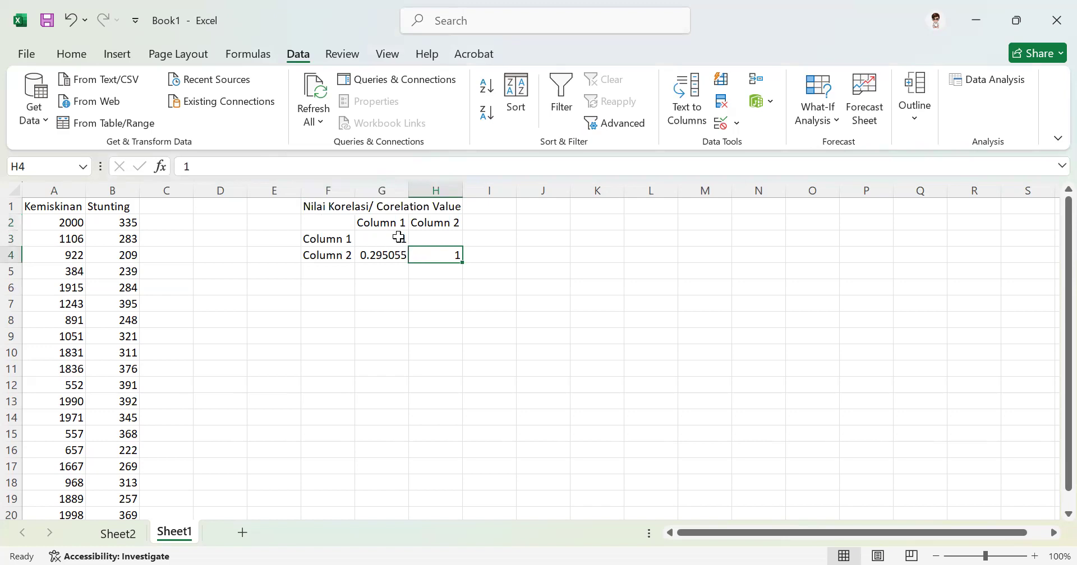
{"action": "key", "text": "ctrl+z"}
{"action": "left_click", "coordinate": [388, 255]}
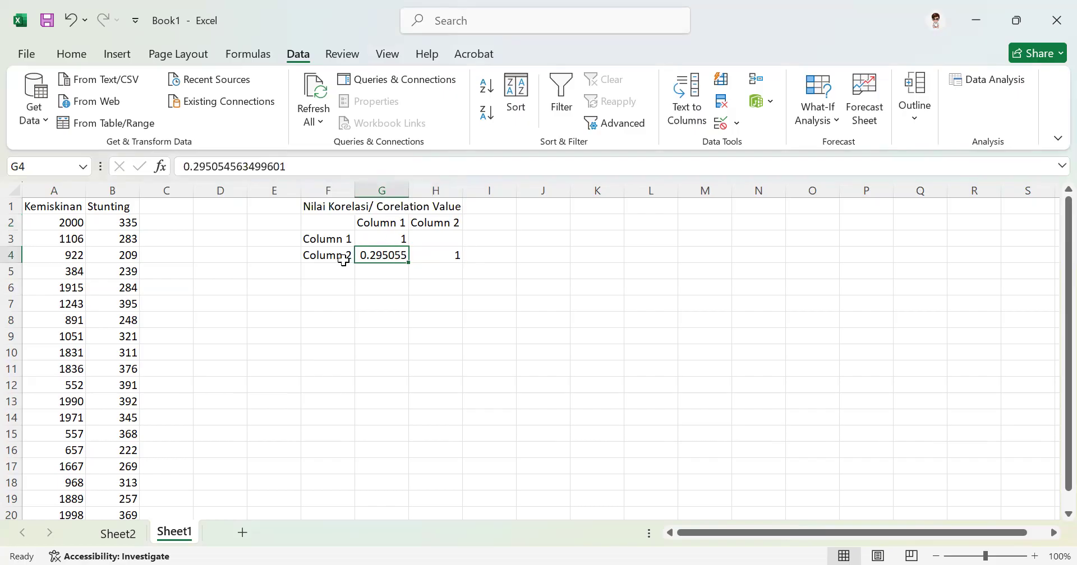
{"action": "left_click", "coordinate": [430, 235]}
{"action": "left_click", "coordinate": [389, 261]}
Relate the Kemiskinan and Stunting columns to the correlation coefficient in cell G4 to interpret their relationship
{"action": "left_click", "coordinate": [77, 208]}
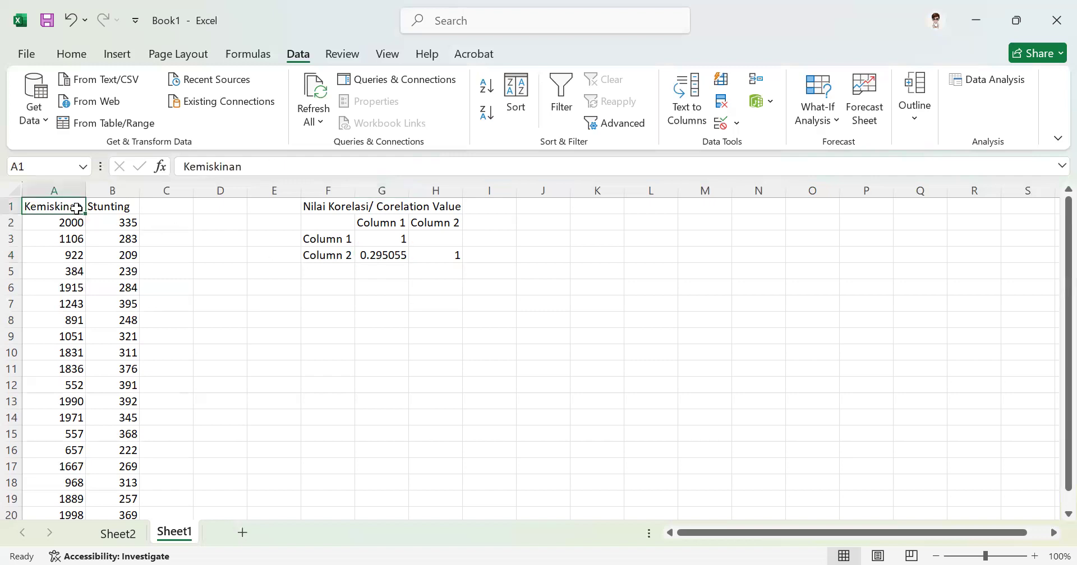
{"action": "left_click", "coordinate": [113, 209]}
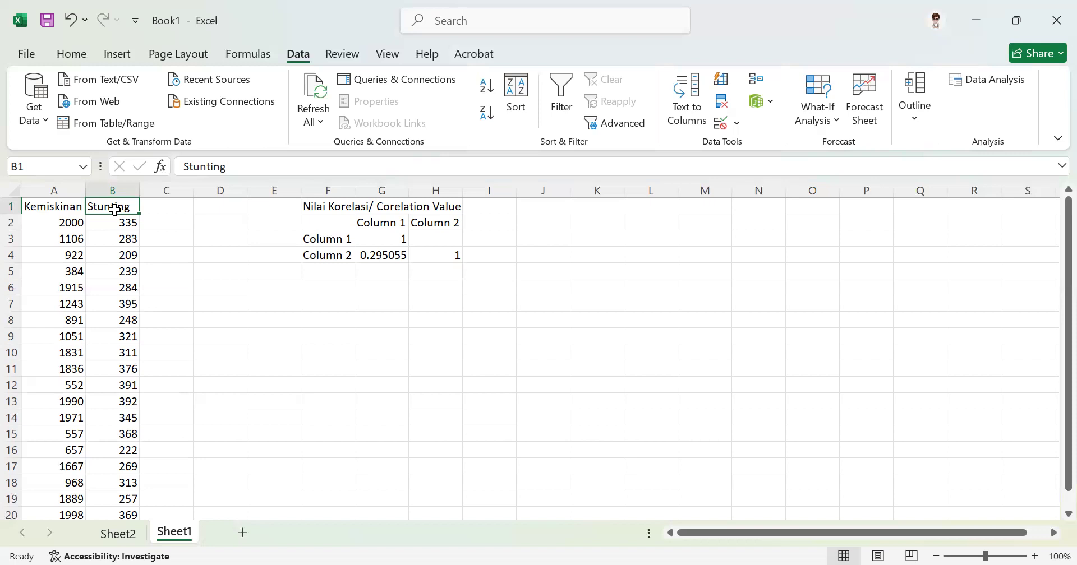
{"action": "left_click", "coordinate": [107, 223]}
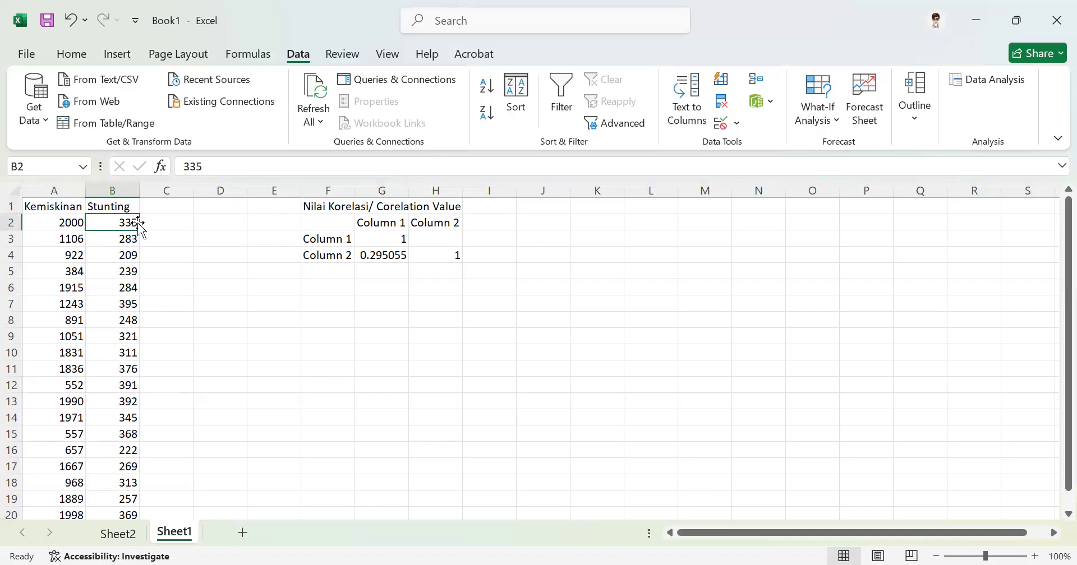
{"action": "left_click", "coordinate": [321, 211]}
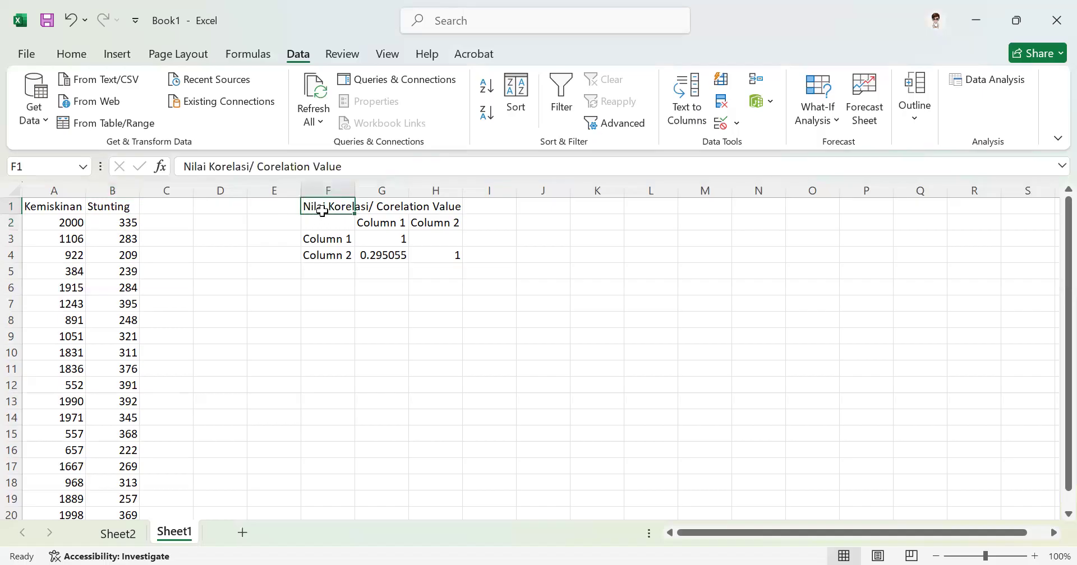
{"action": "left_click", "coordinate": [398, 257]}
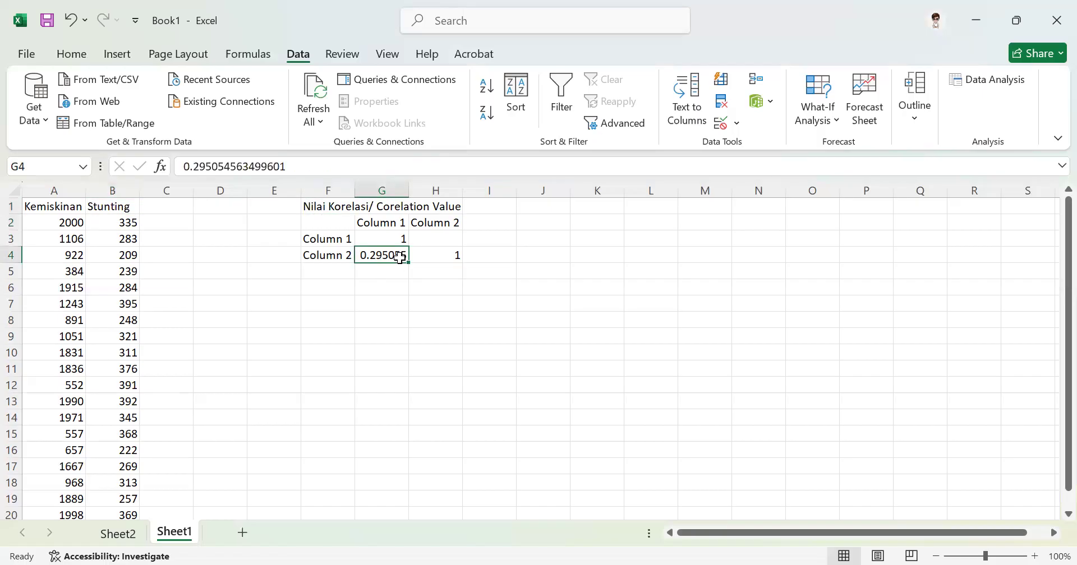